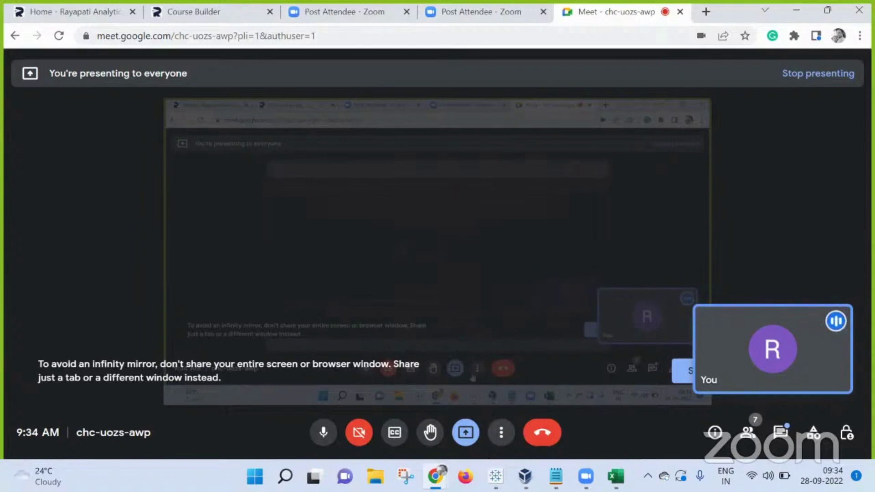
In Book2, delete Sheets 13–15 and add a new blank Sheet 13
mouse_move(495, 476)
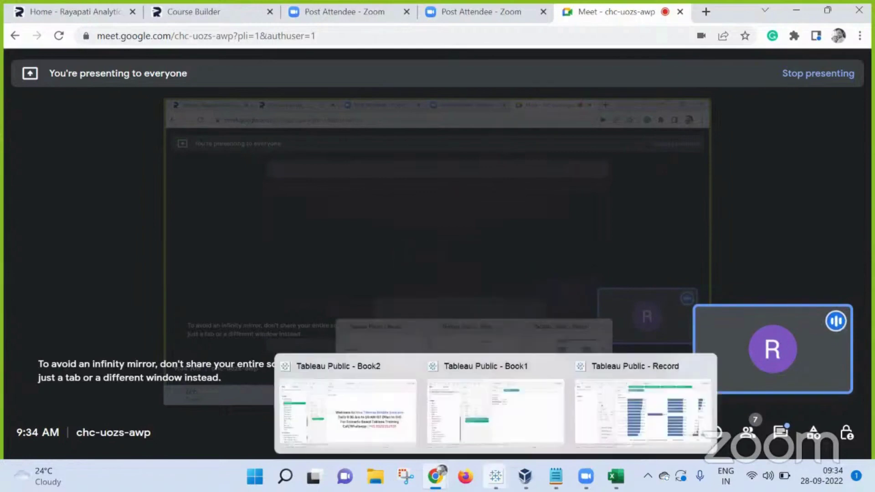
click(369, 401)
click(145, 435)
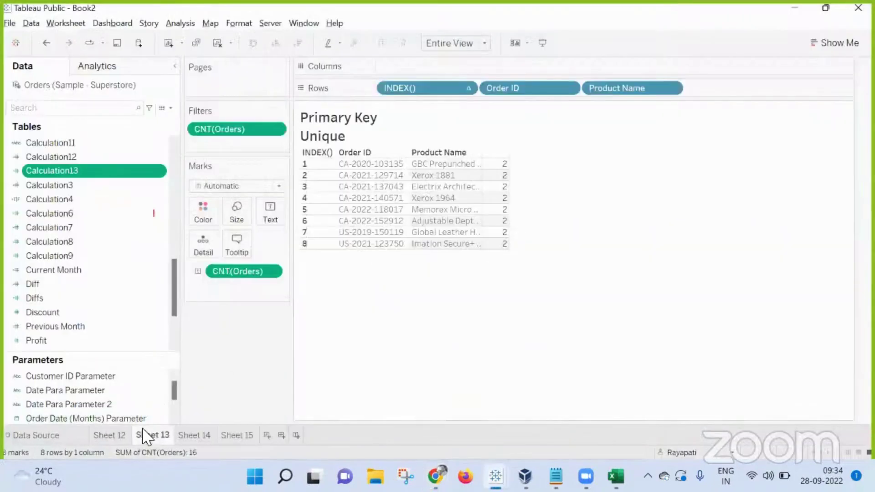
right_click(244, 436)
click(276, 369)
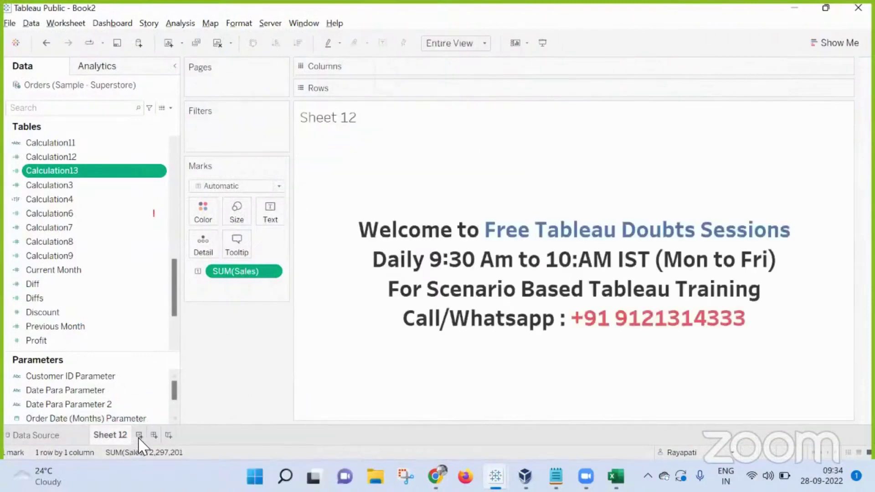
click(138, 435)
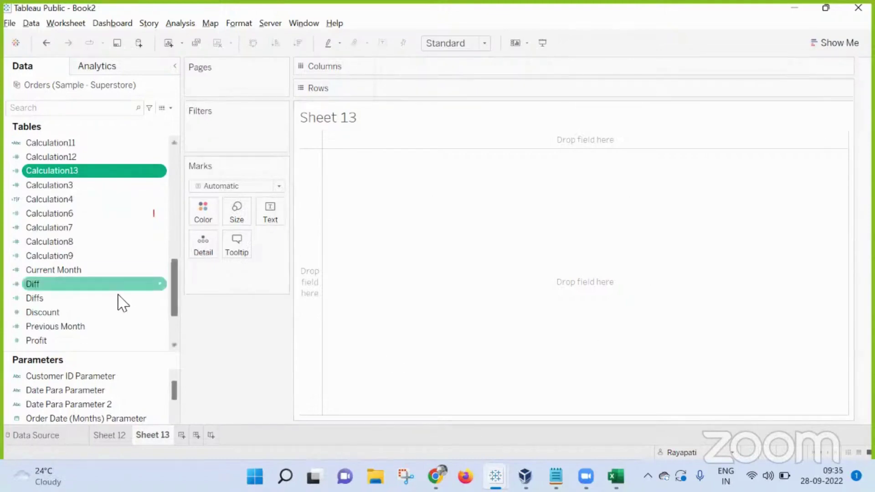
click(170, 109)
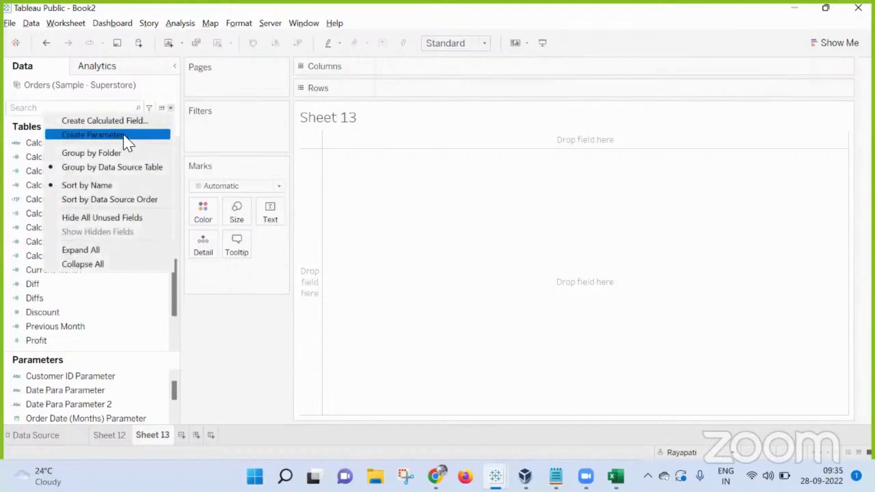
Create Parameter 2 as a String with a list of allowed values Yes and No
click(124, 136)
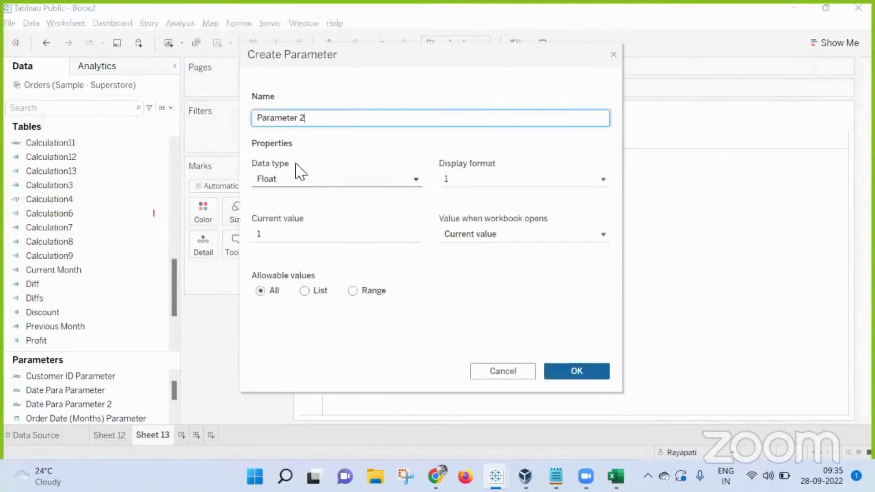
click(276, 183)
click(285, 225)
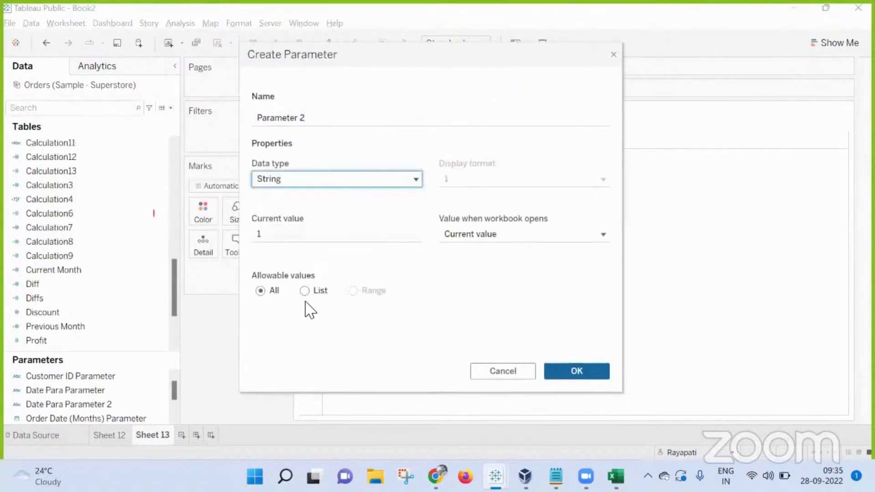
click(306, 291)
click(320, 340)
text(Yes)
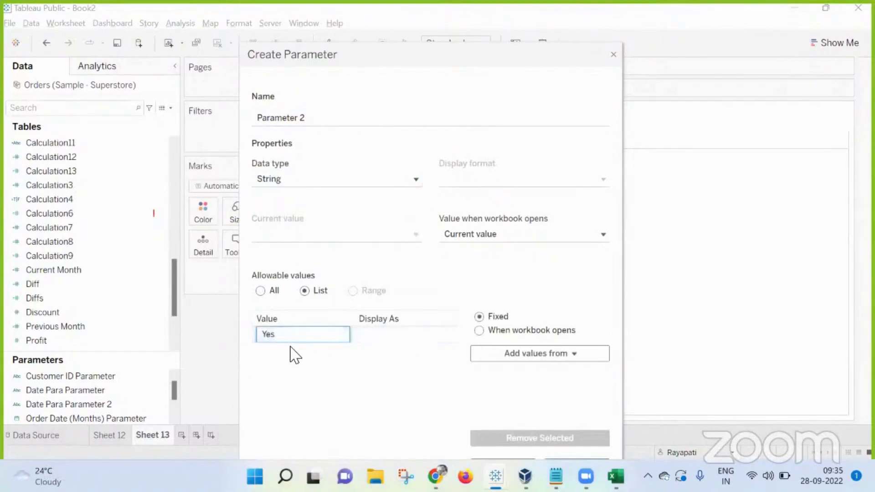
key(Return)
click(294, 351)
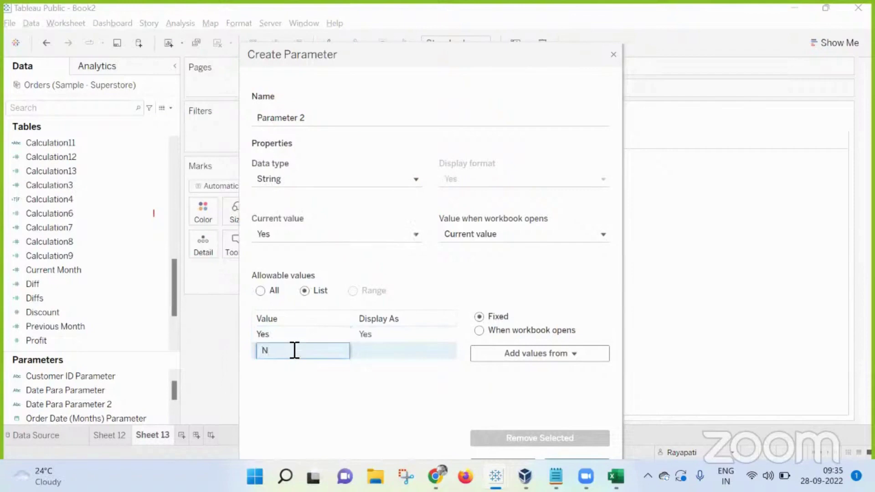
text(No)
drag(449, 64, 455, 27)
Write Calculation14 as If [Parameter 2] = 'Yes' Then True Else False End and save it
click(591, 435)
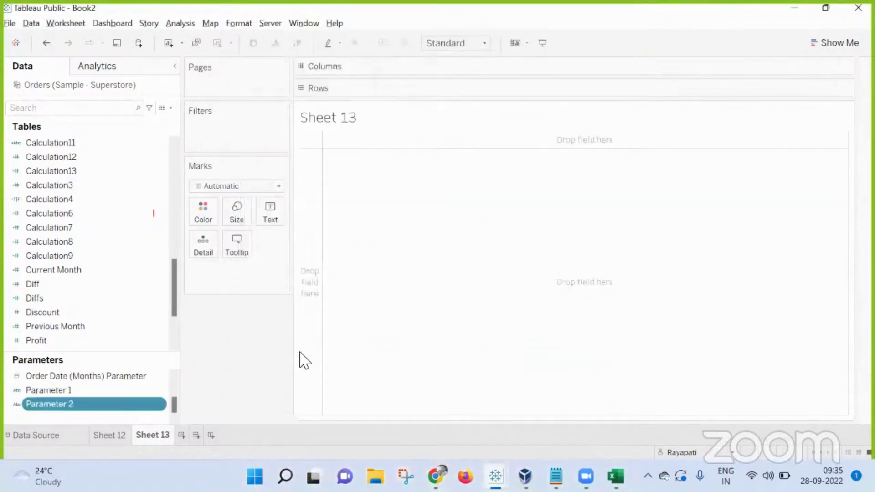
click(180, 23)
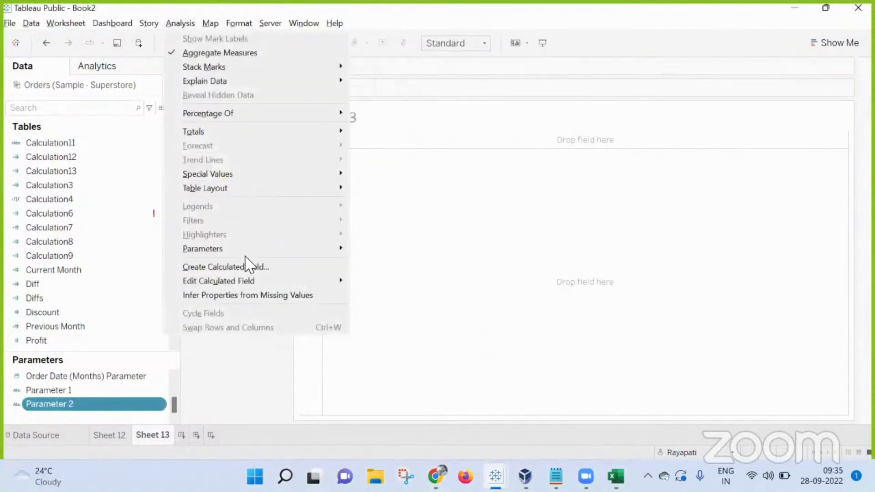
click(246, 269)
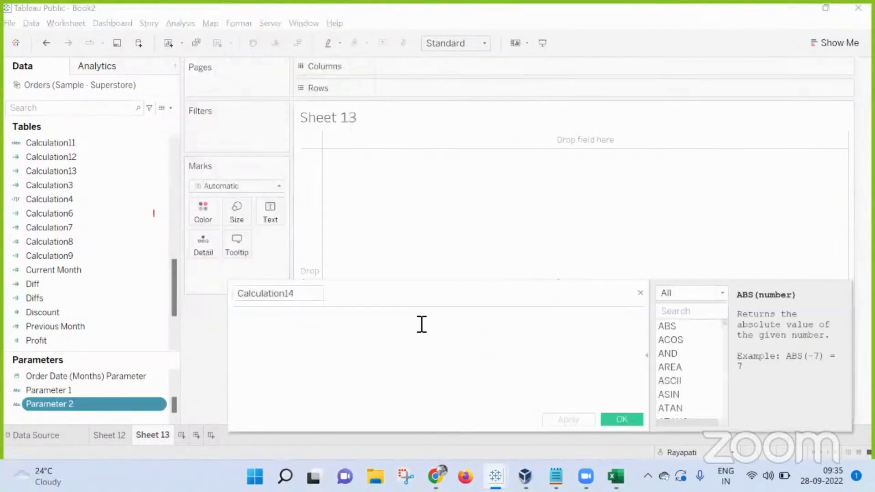
text(If para)
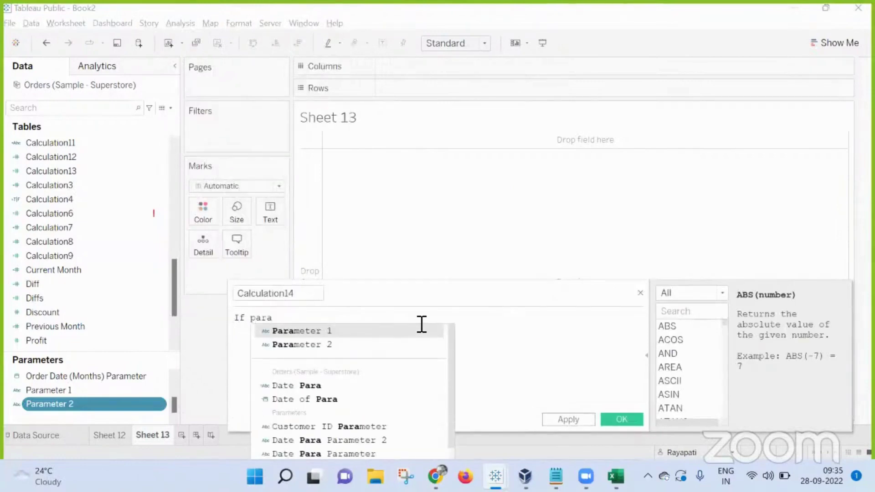
key(Down)
key(Return)
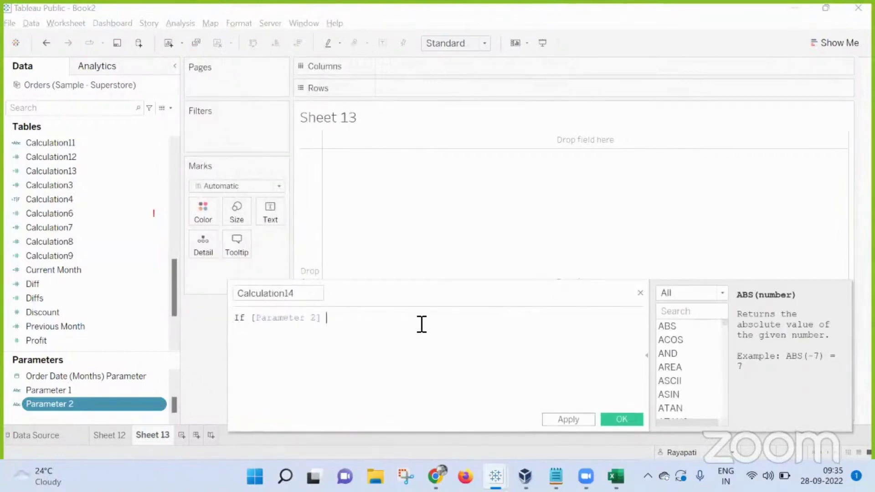
text(= [)
key(BackSpace)
text('Yes' Then True )
text(Else )
text(False )
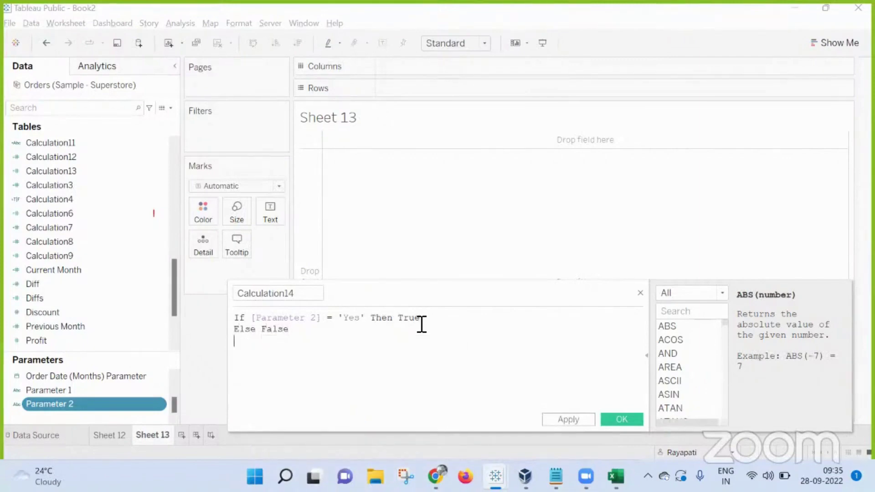
text(End)
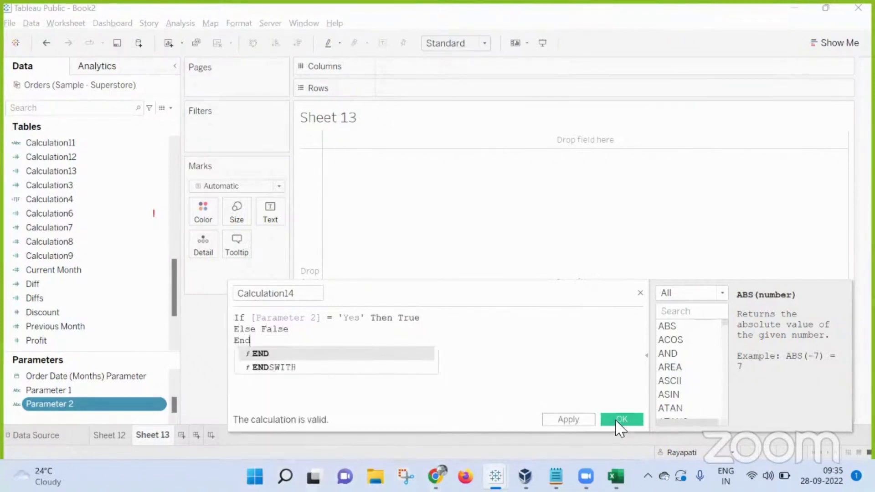
click(621, 421)
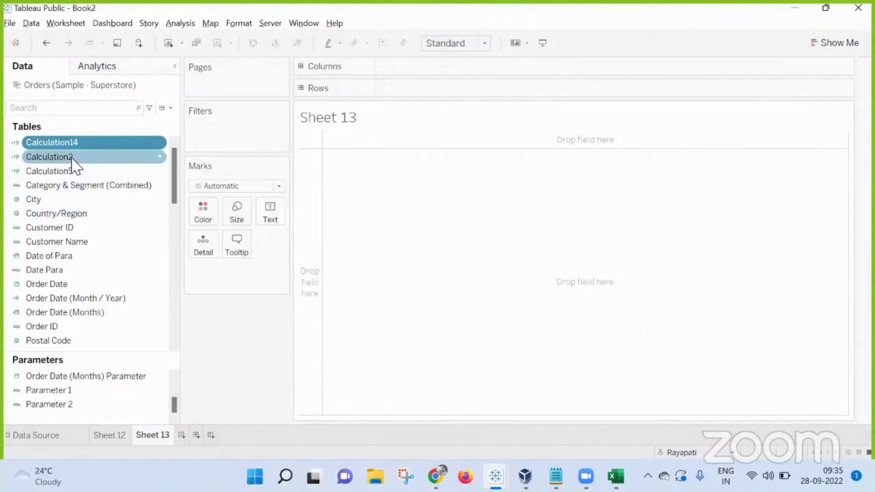
Filter Sheet 13 on Calculation14, keeping only True
drag(71, 143, 215, 137)
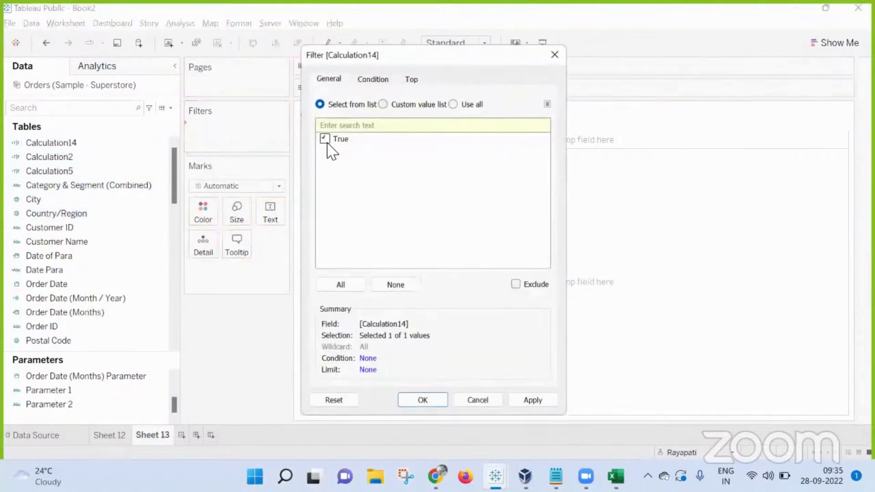
click(535, 401)
click(421, 400)
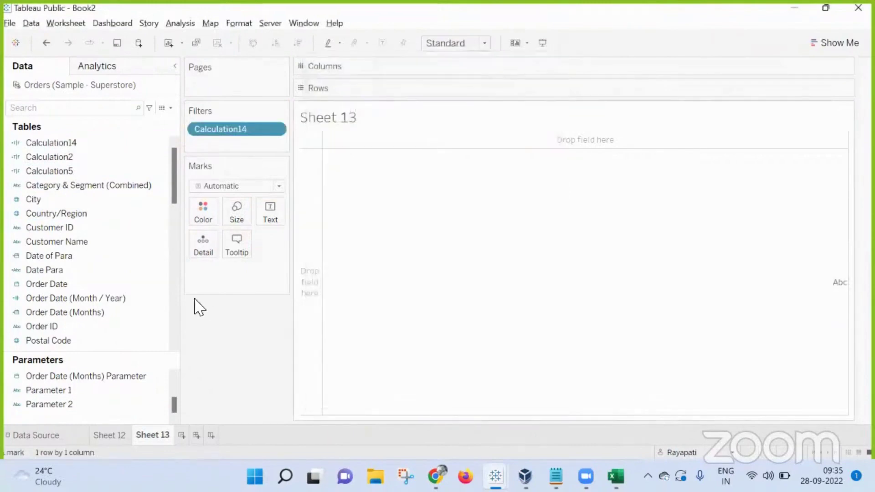
Put Region on Rows and the count of Orders on the Marks card
scroll(75, 192, down, 4)
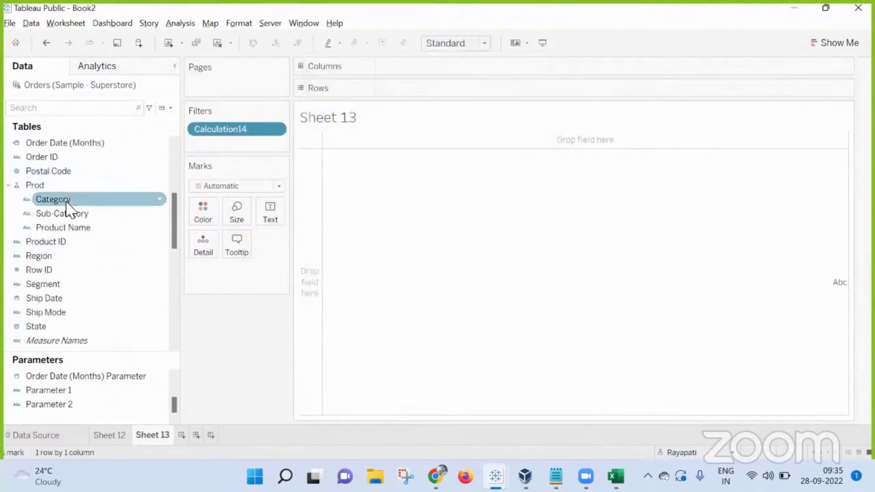
scroll(68, 228, up, 3)
scroll(72, 273, down, 3)
drag(46, 256, 445, 91)
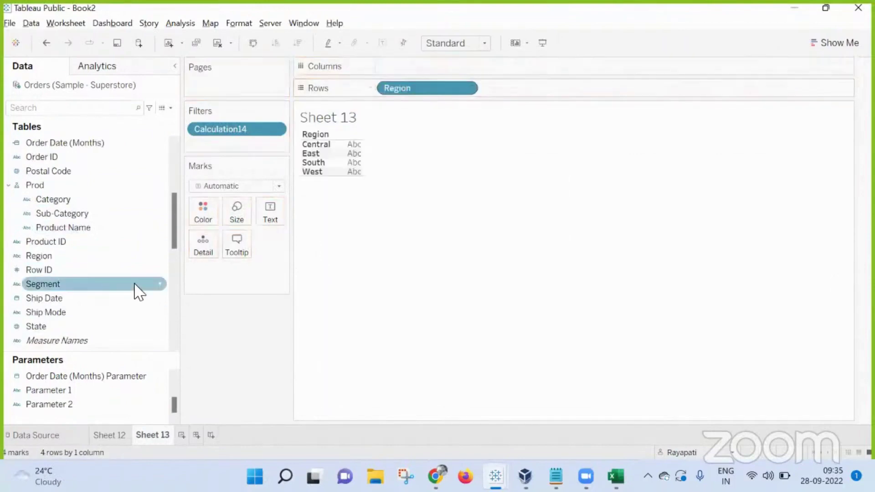
scroll(128, 296, down, 8)
drag(89, 327, 275, 212)
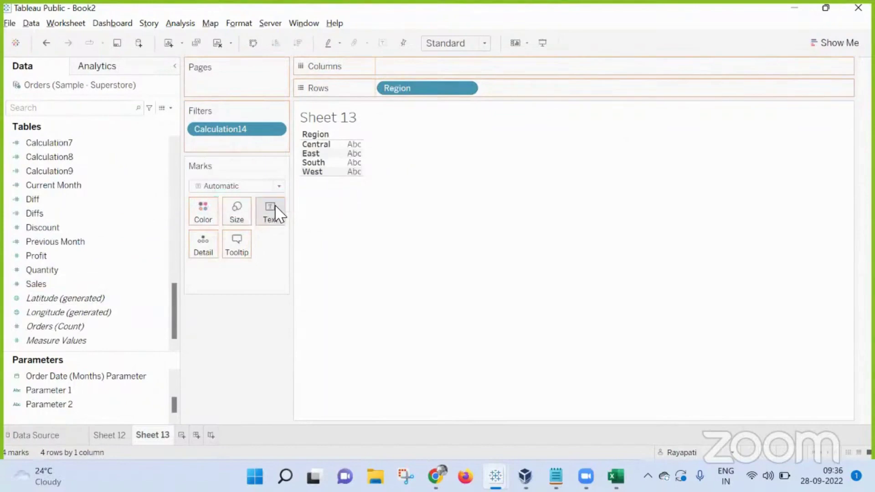
Show the Parameter 2 control beside the Sheet 13 view
right_click(73, 405)
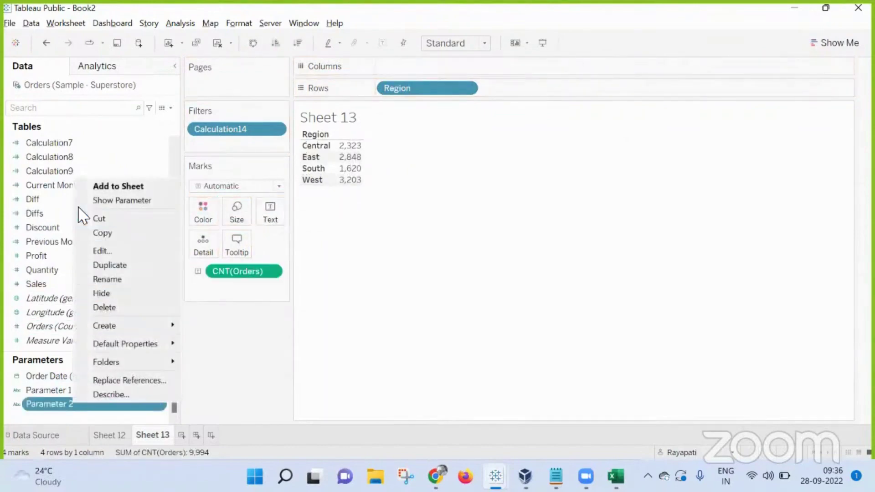
key(Escape)
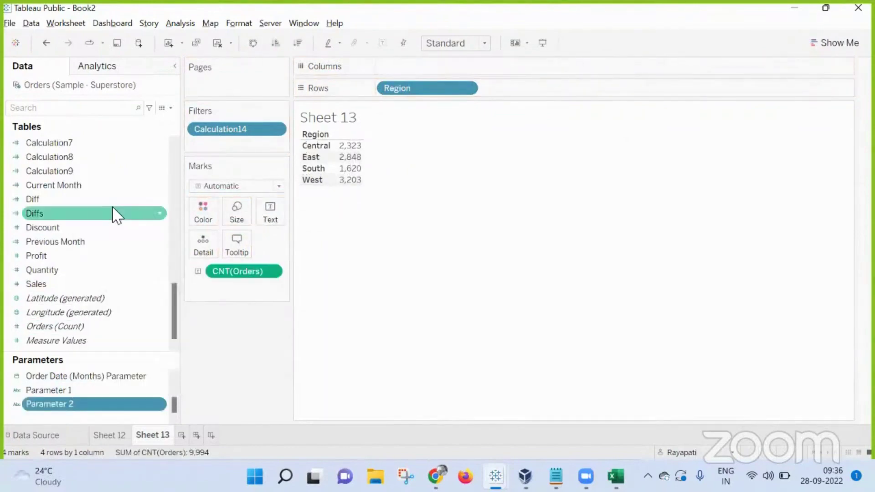
right_click(108, 405)
click(167, 202)
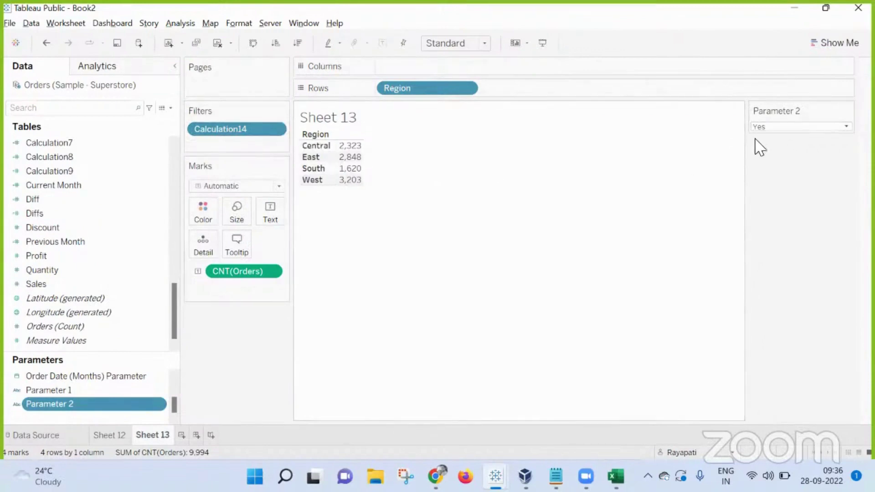
Set Parameter 2 to No from its dropdown
right_click(211, 129)
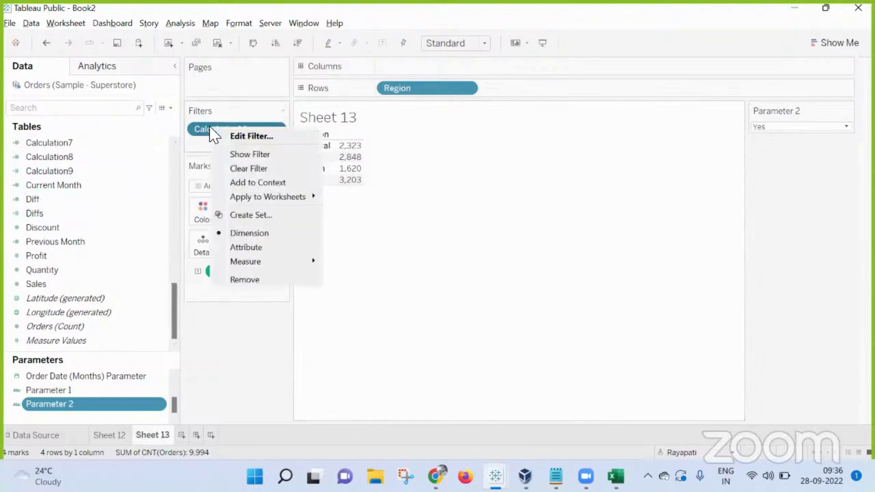
click(753, 178)
click(758, 128)
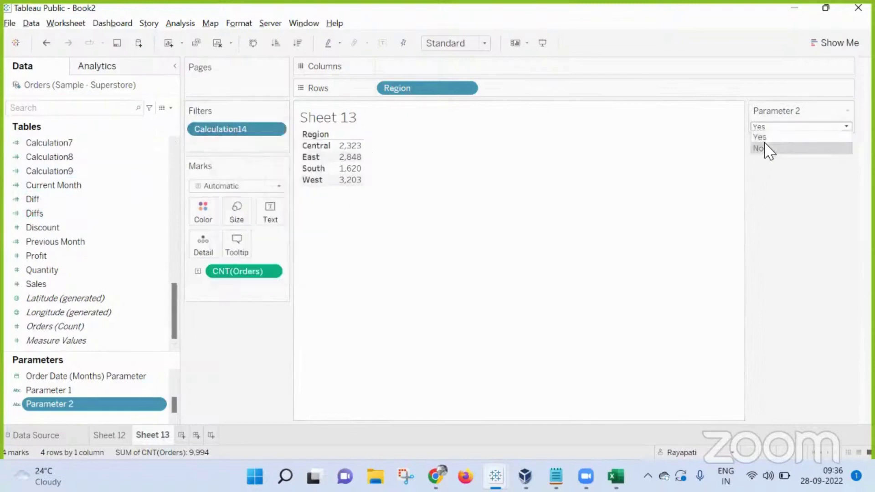
click(767, 150)
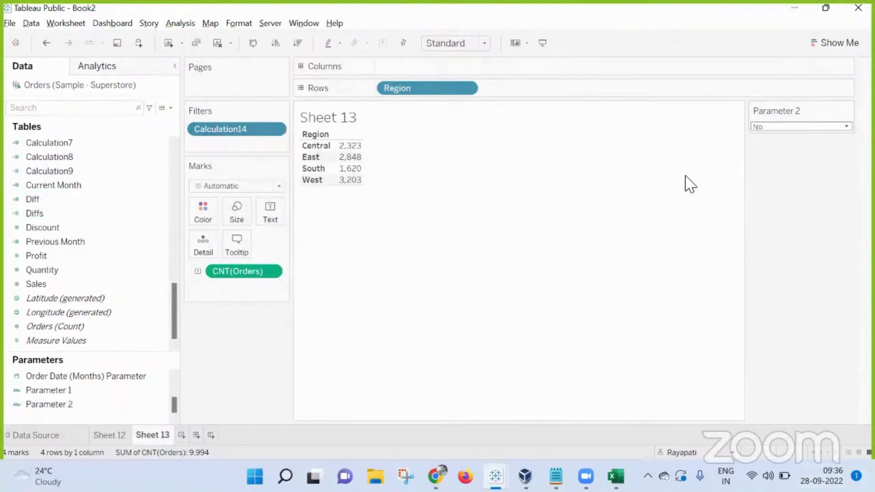
Edit the Calculation14 filter to exclude False, then switch Parameter 2 to Yes
right_click(235, 132)
click(240, 144)
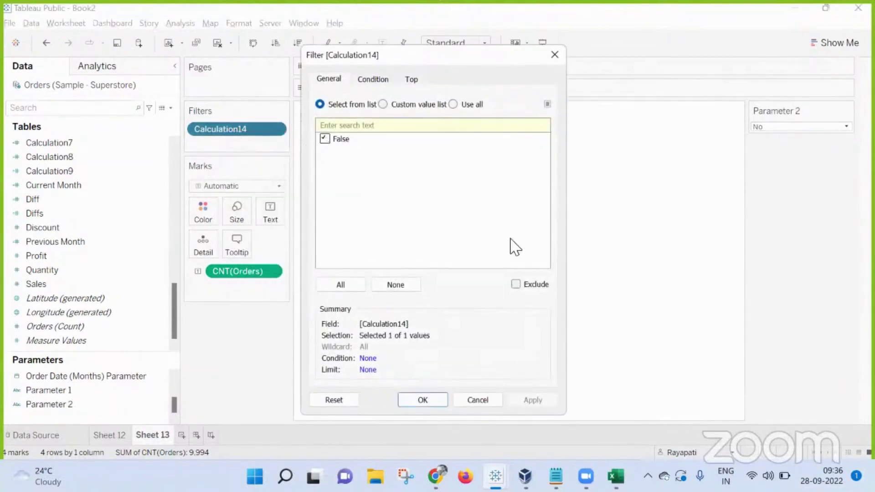
click(515, 283)
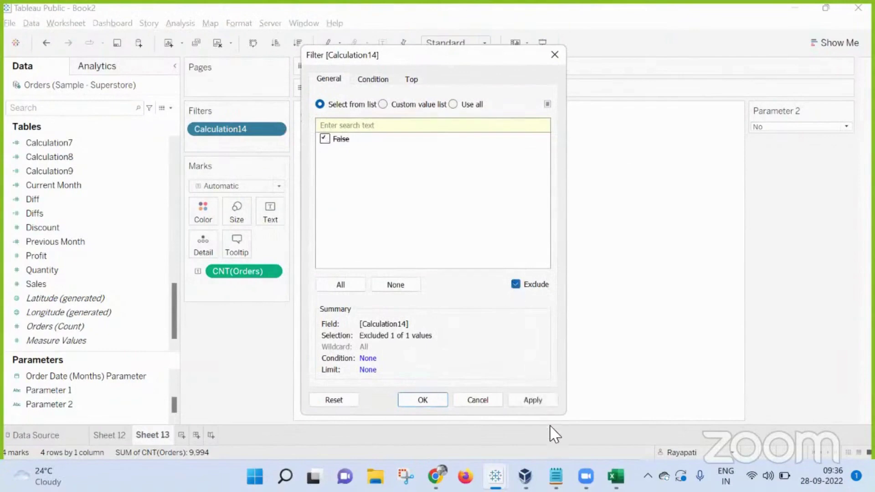
click(531, 401)
click(402, 403)
click(777, 128)
click(767, 138)
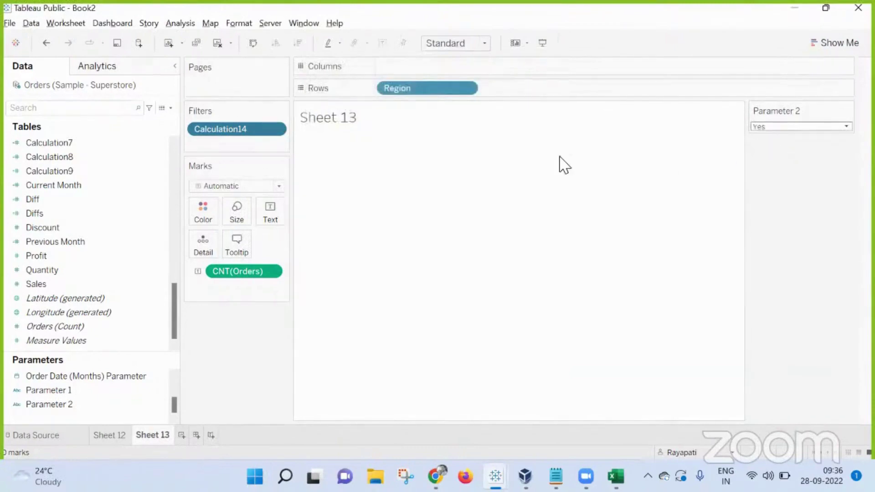
Undo the Calculation14 filter exclusion and switch Parameter 2 back to No
right_click(233, 132)
click(260, 138)
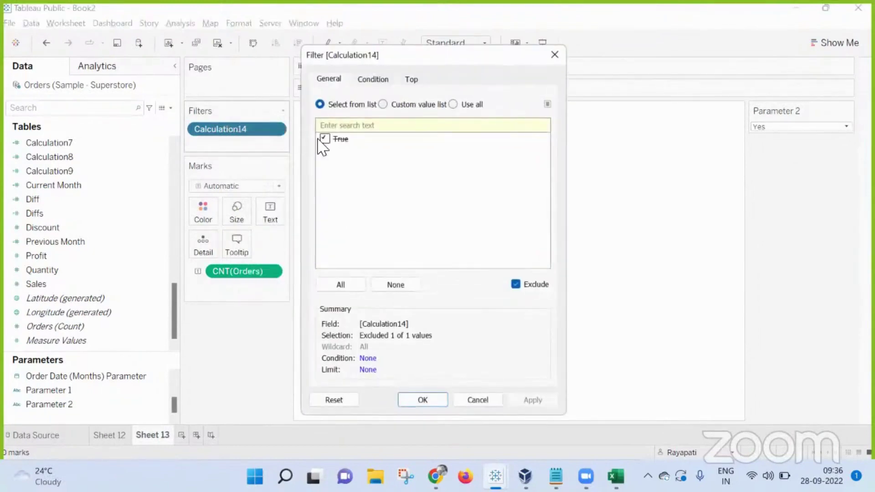
click(324, 138)
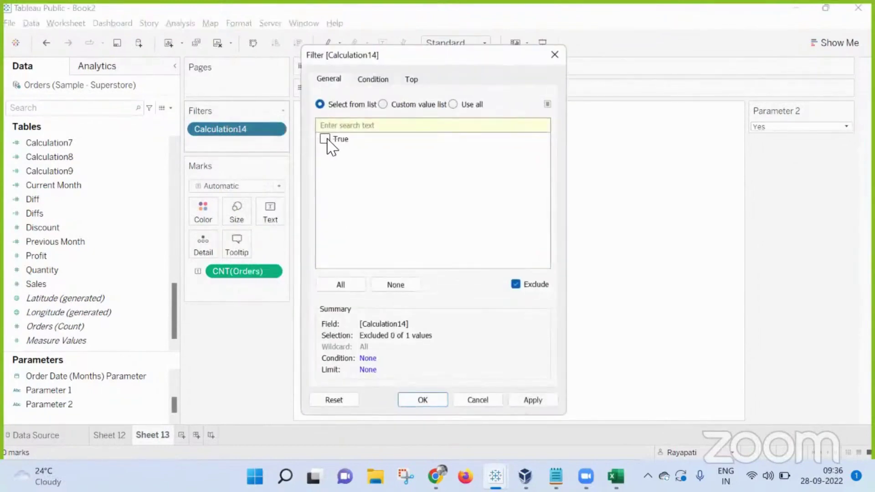
click(515, 284)
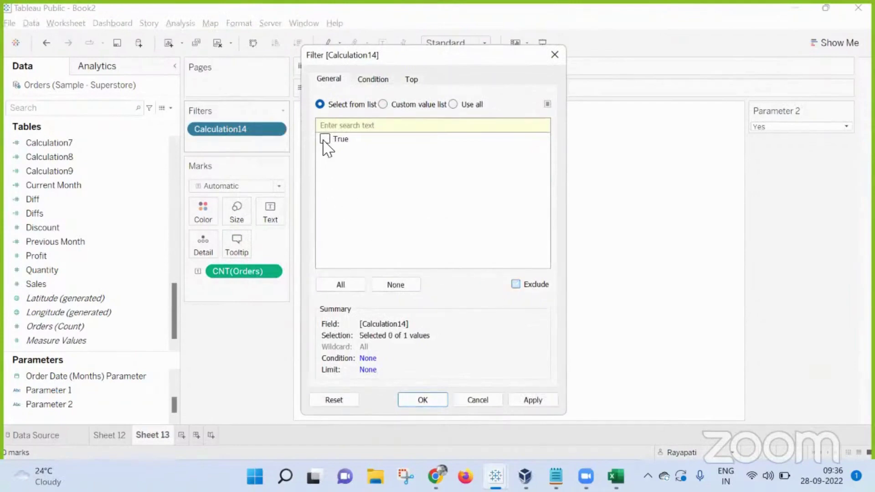
click(534, 401)
click(423, 400)
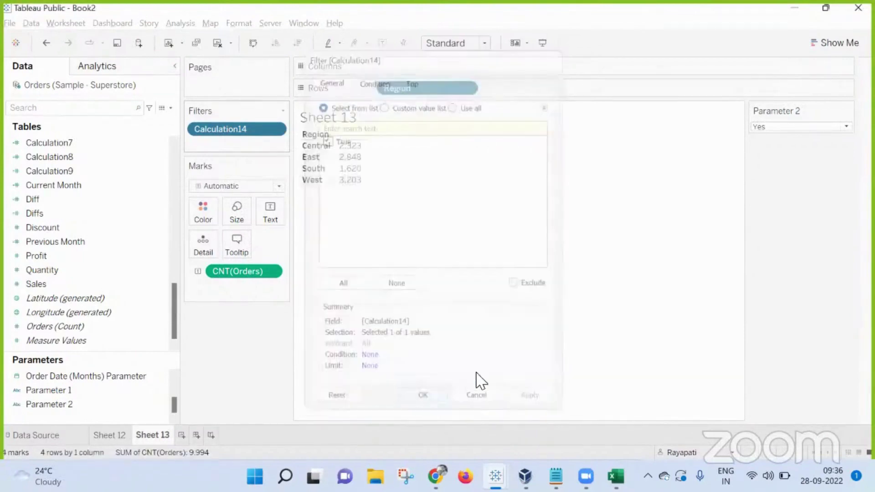
click(769, 128)
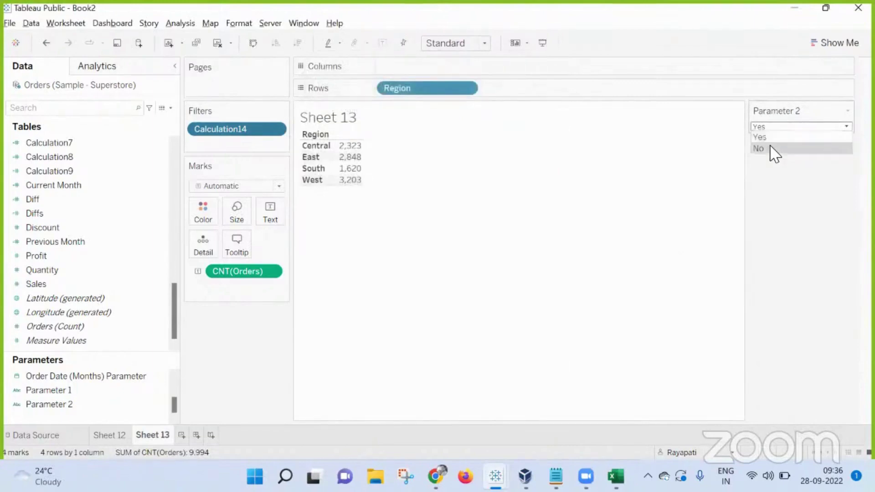
click(770, 149)
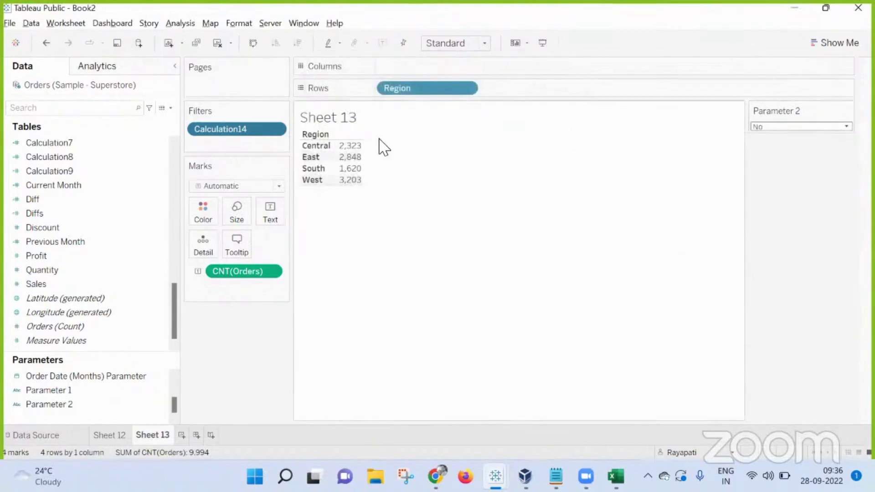
Change the Calculation14 filter to a custom value list containing only True
right_click(249, 133)
click(272, 139)
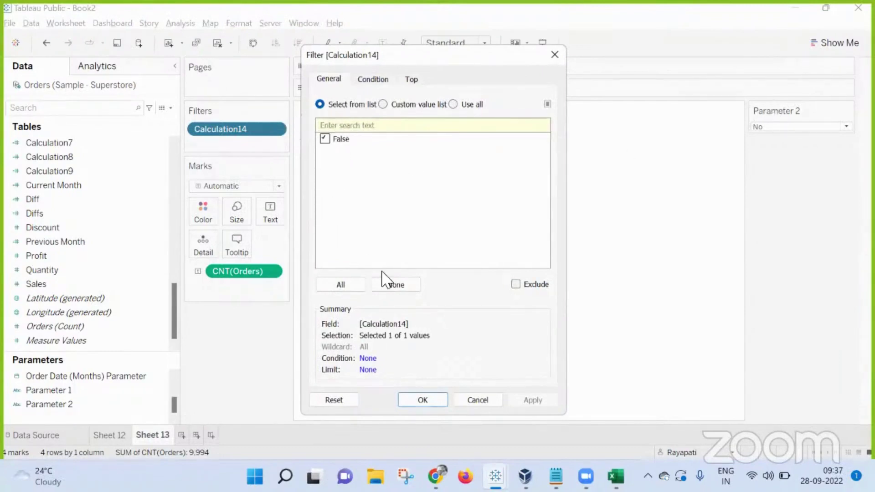
click(383, 104)
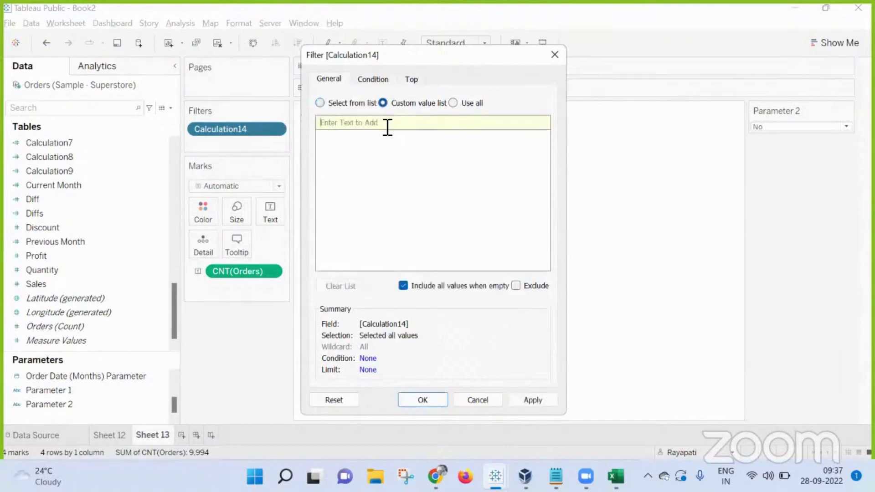
text(TR)
key(Return)
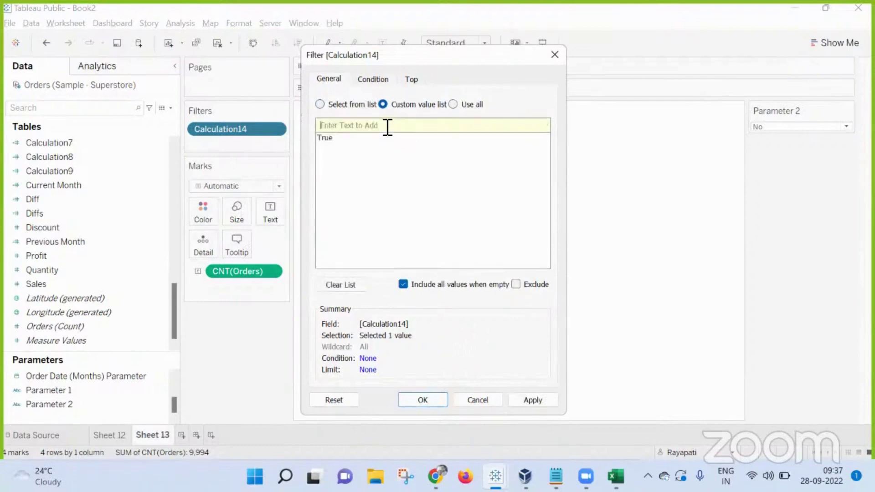
click(541, 401)
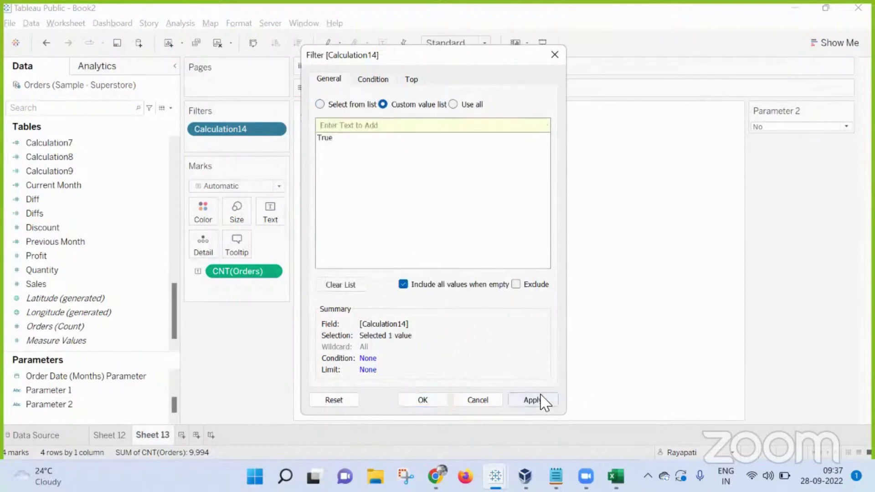
click(423, 400)
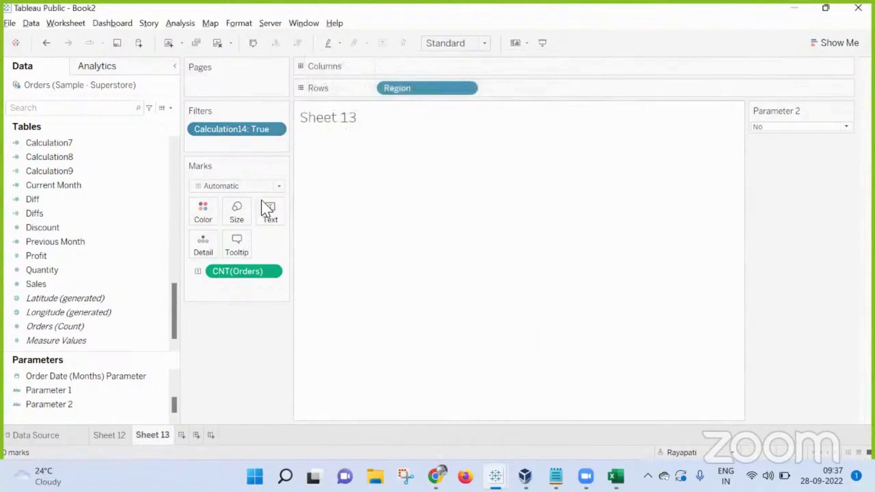
click(765, 127)
click(766, 138)
click(767, 129)
click(767, 145)
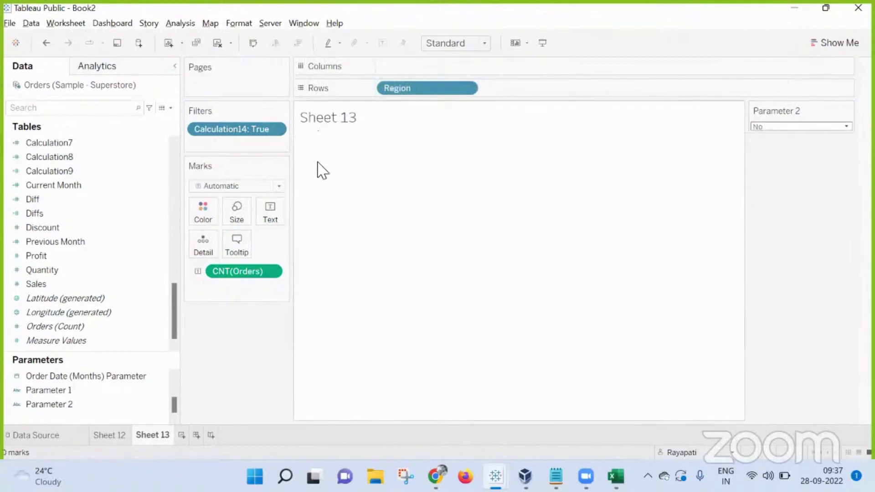
click(789, 126)
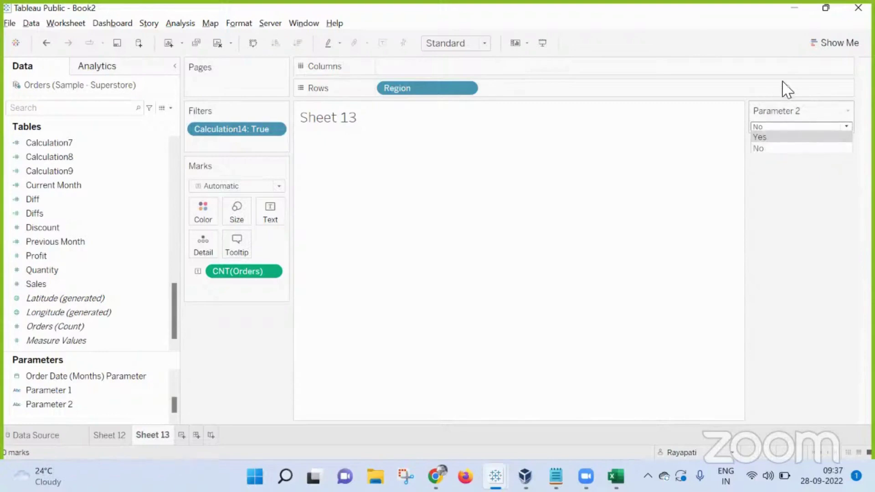
click(775, 137)
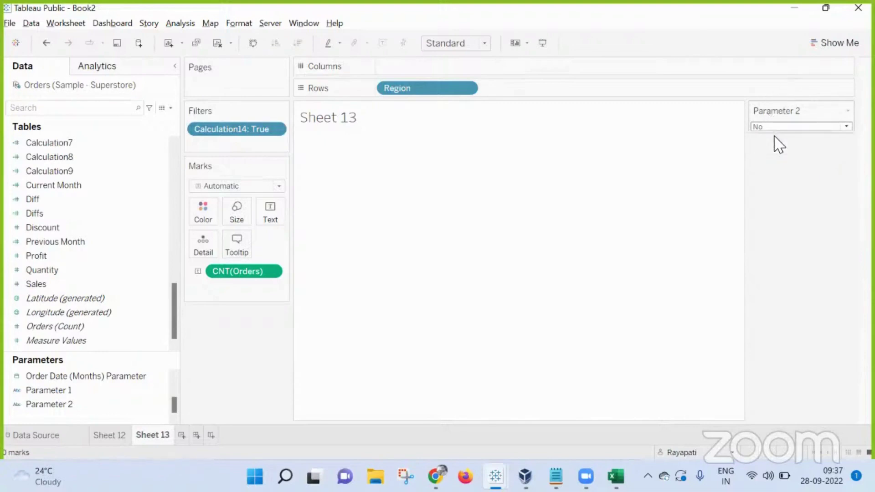
click(799, 127)
click(762, 292)
click(764, 128)
click(771, 137)
click(786, 128)
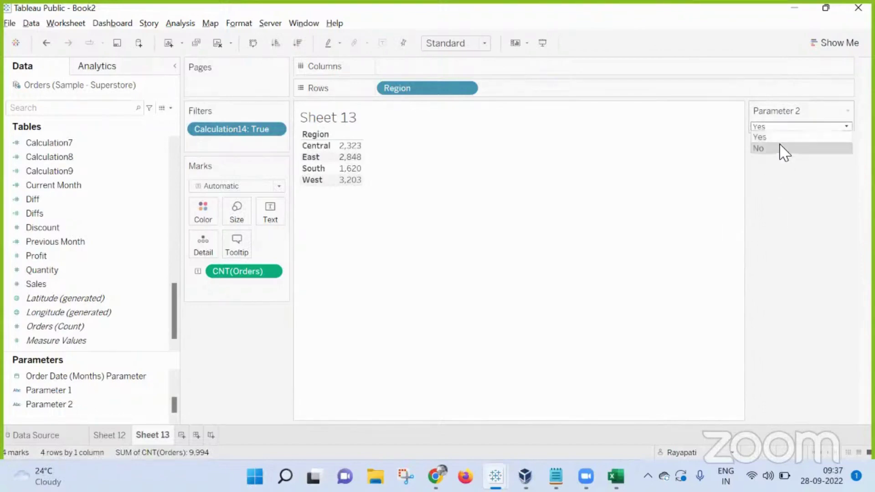
click(780, 149)
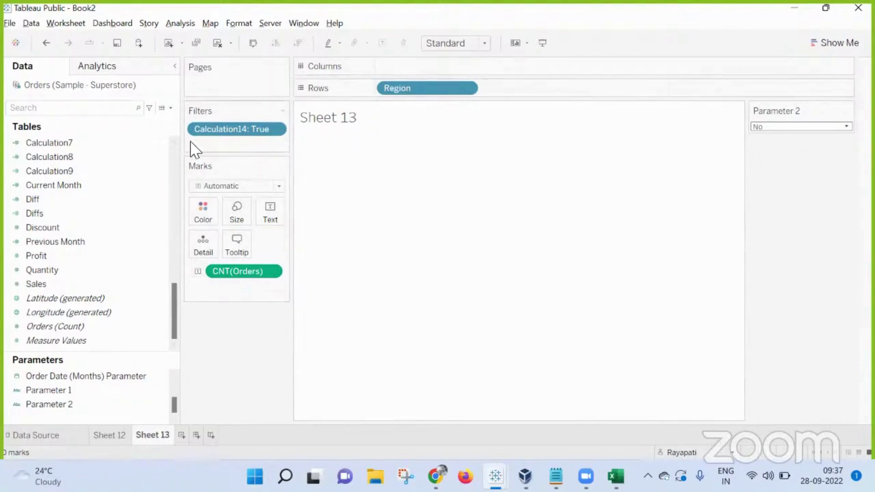
click(145, 255)
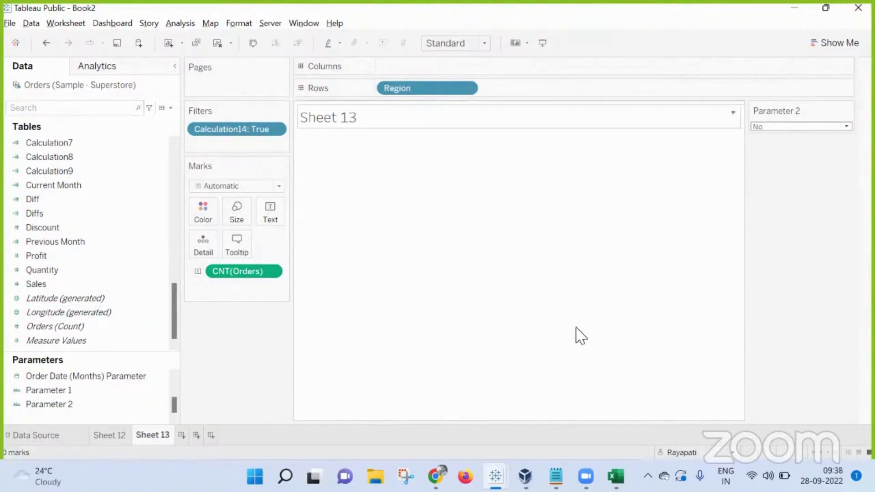
Place Sheet 13 on a new dashboard and test Parameter 2 at Yes and No
click(196, 435)
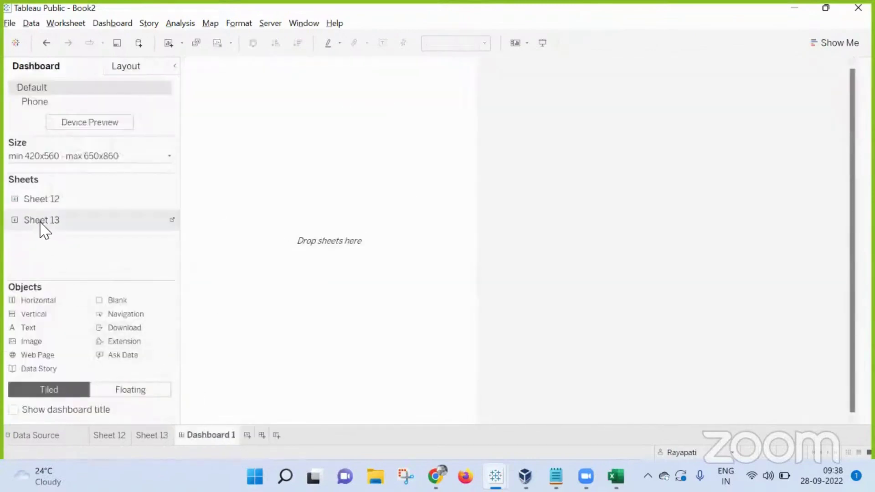
drag(42, 223, 260, 174)
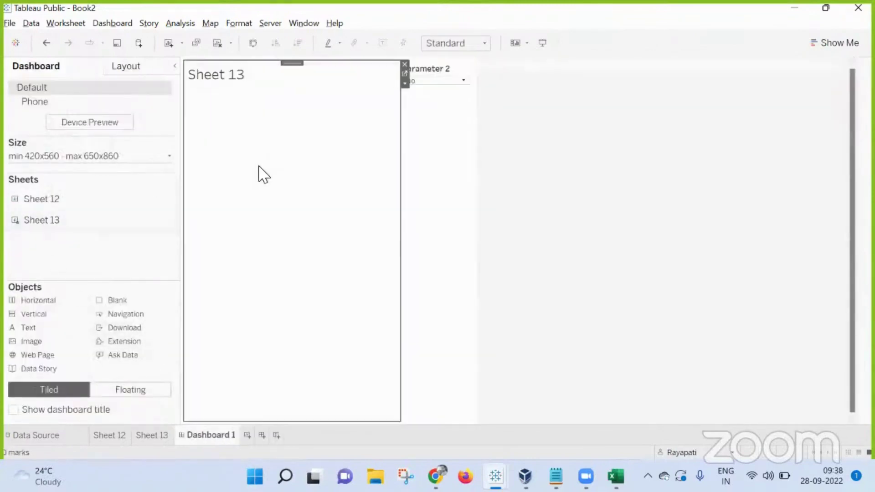
click(437, 82)
click(419, 102)
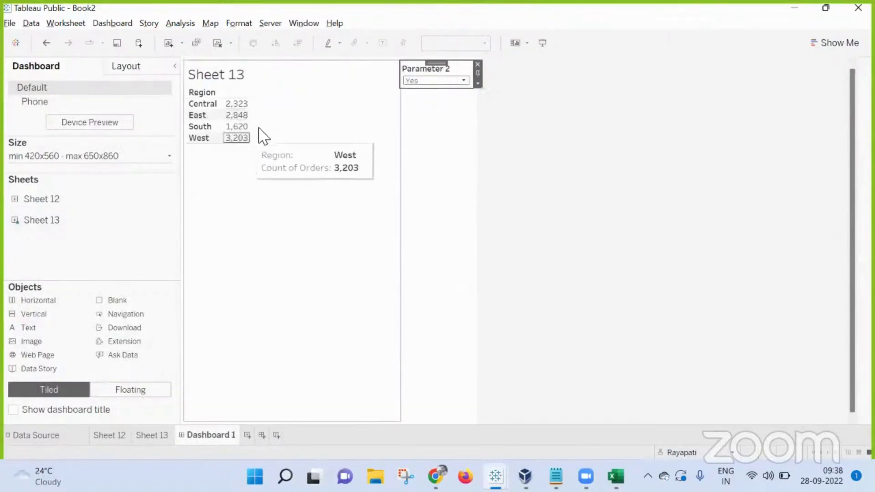
click(426, 82)
click(427, 102)
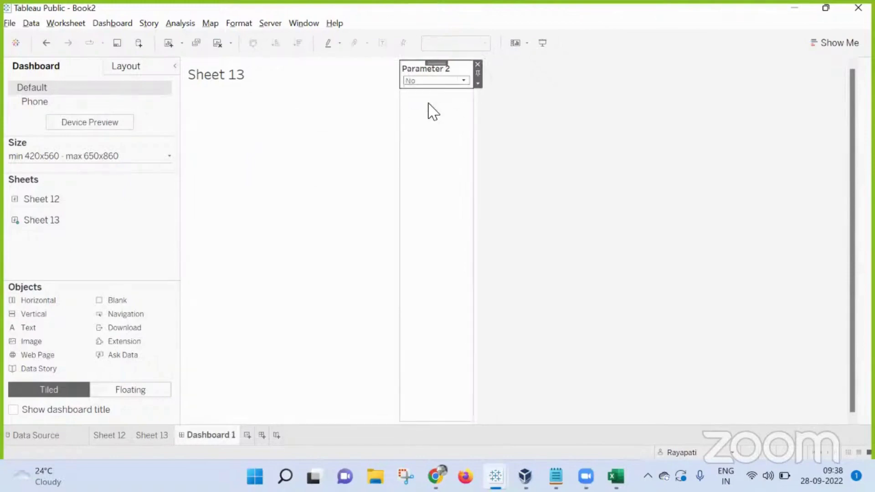
Remove the Sheet 13 view and the Parameter 2 control from the dashboard
click(359, 109)
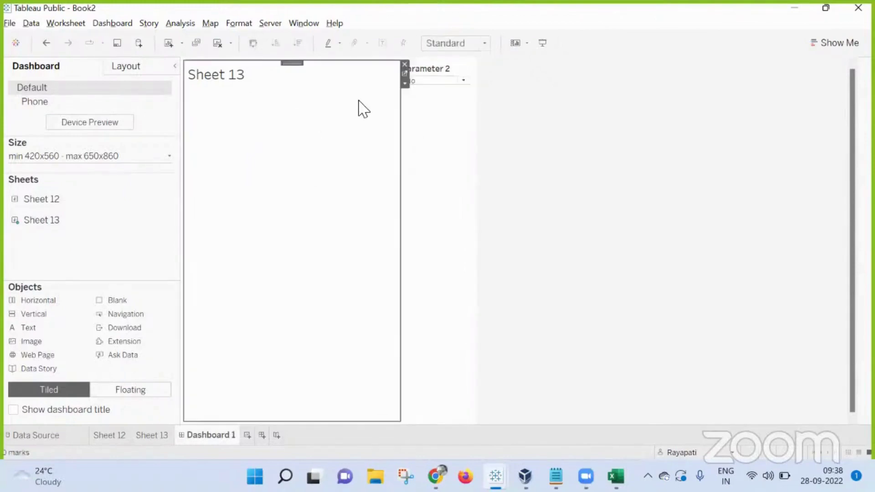
click(404, 64)
click(441, 76)
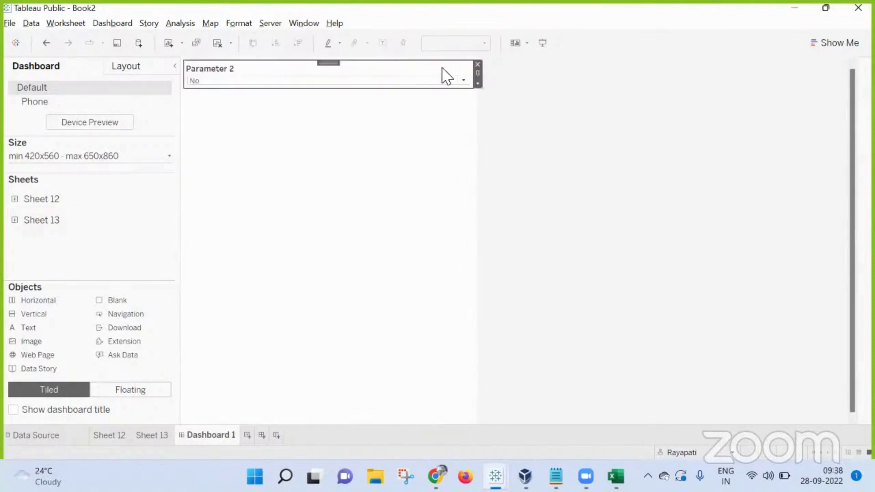
click(477, 65)
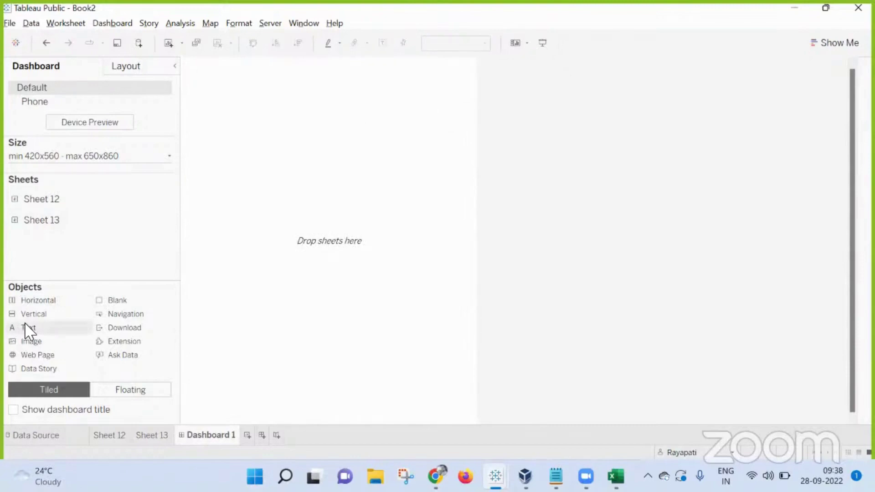
Add a vertical container and the text 'You dont have access to the View' at size 22
drag(29, 318, 223, 255)
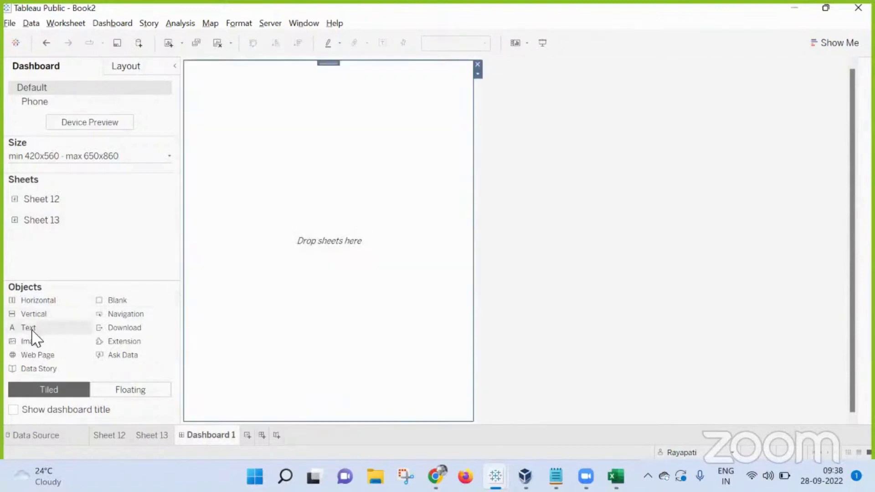
drag(38, 329, 308, 240)
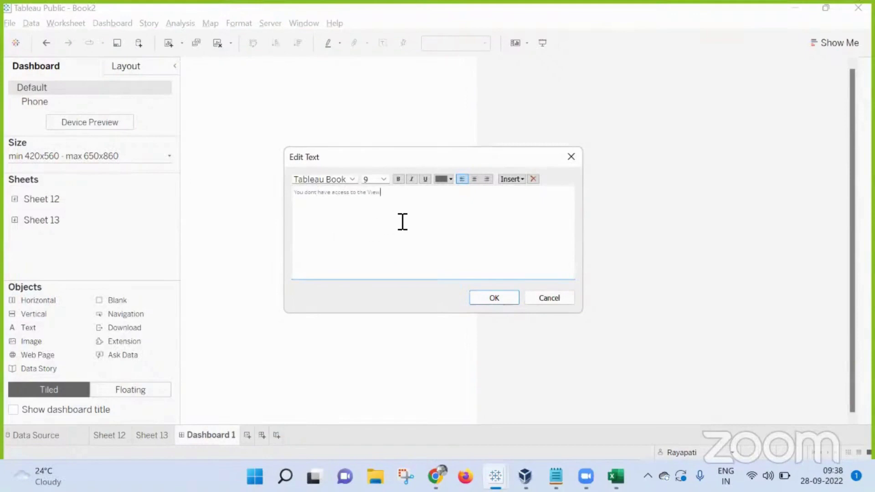
key(ctrl+a)
click(383, 179)
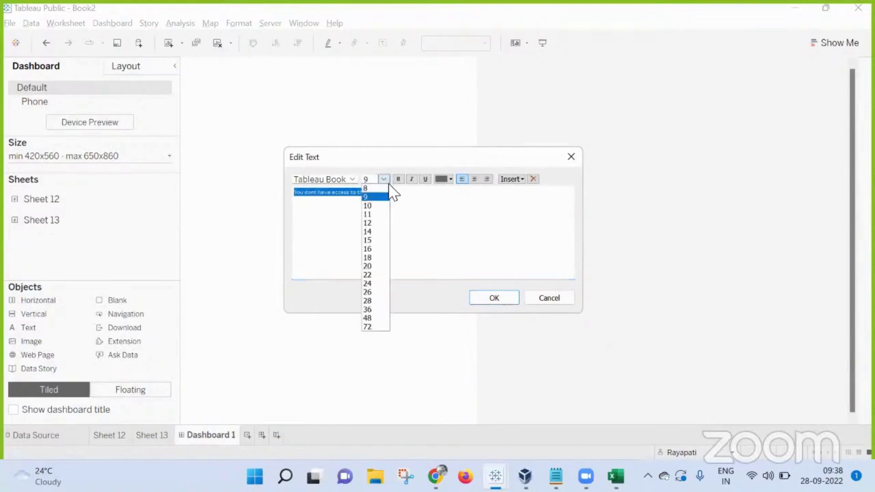
click(369, 274)
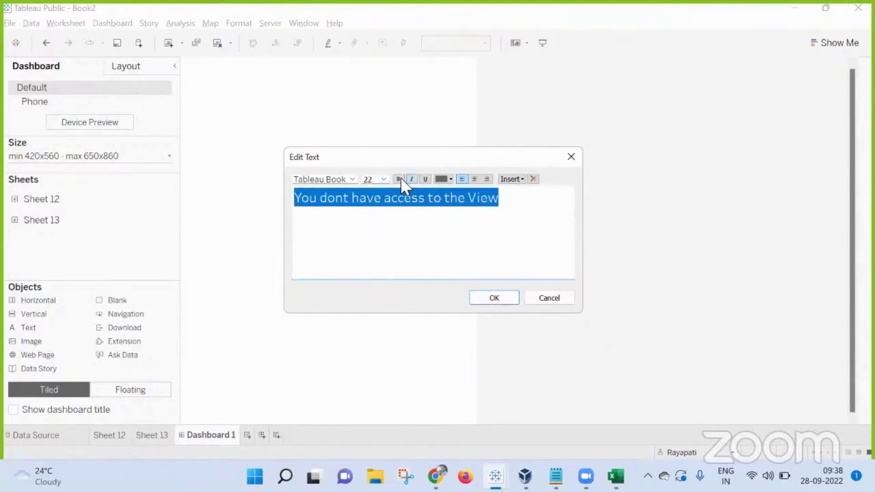
click(495, 299)
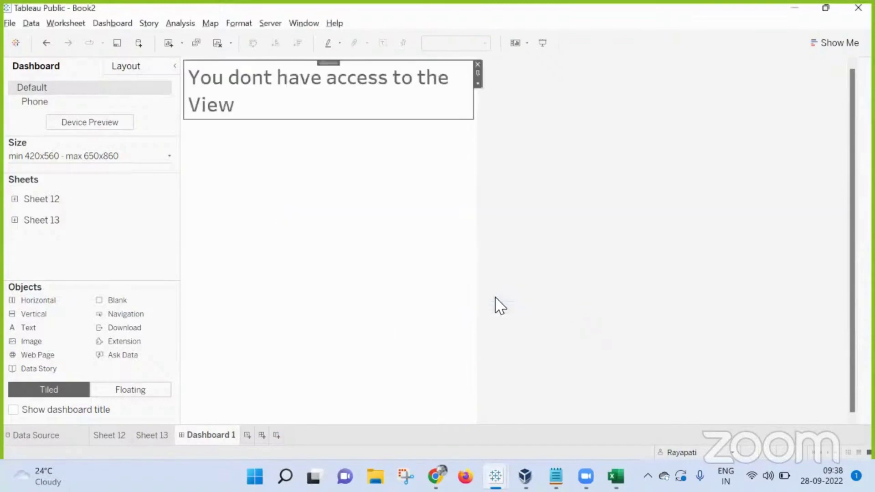
click(568, 245)
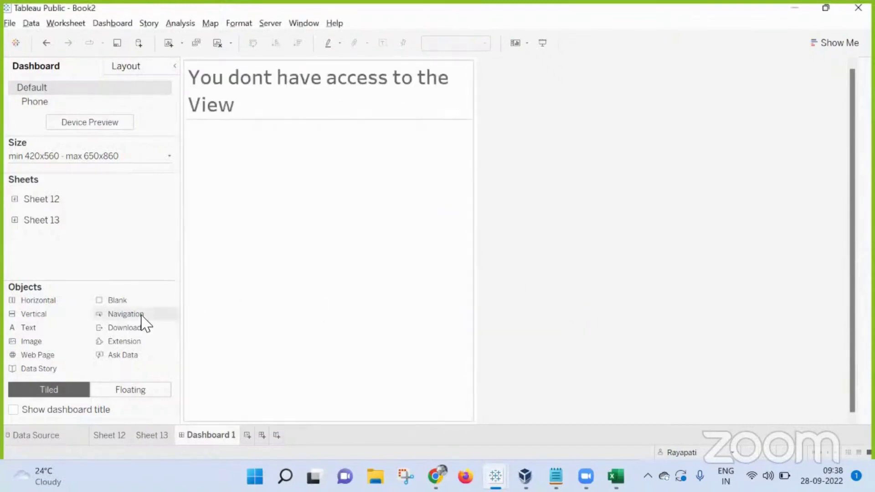
Float Sheet 13 at the dashboard top and enlarge it to cover the canvas
click(49, 223)
click(123, 390)
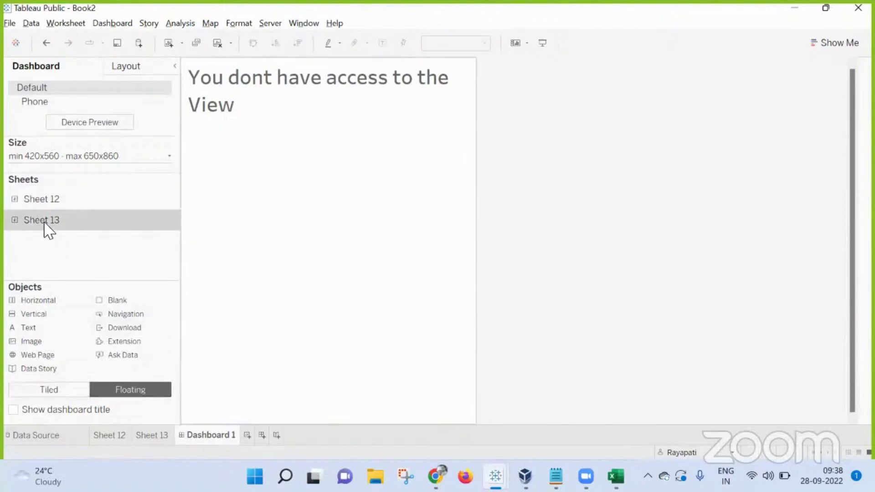
mouse_move(46, 226)
drag(46, 227, 181, 59)
drag(278, 183, 474, 427)
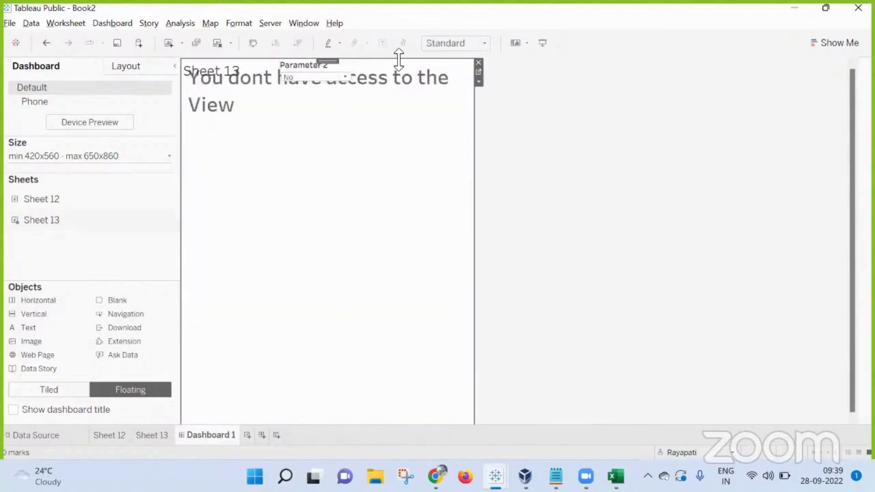
Fit Sheet 13 to Entire View, set Parameter 2 to Yes, and move its control right
click(444, 43)
click(470, 94)
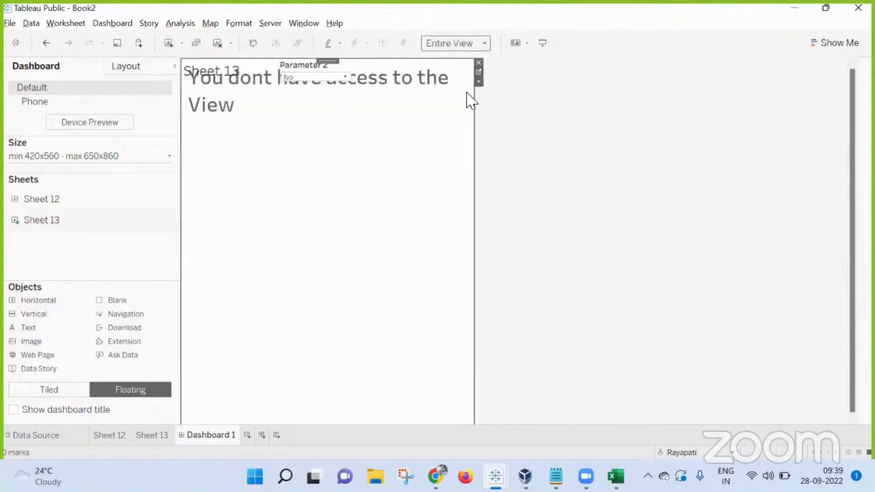
click(310, 79)
click(311, 87)
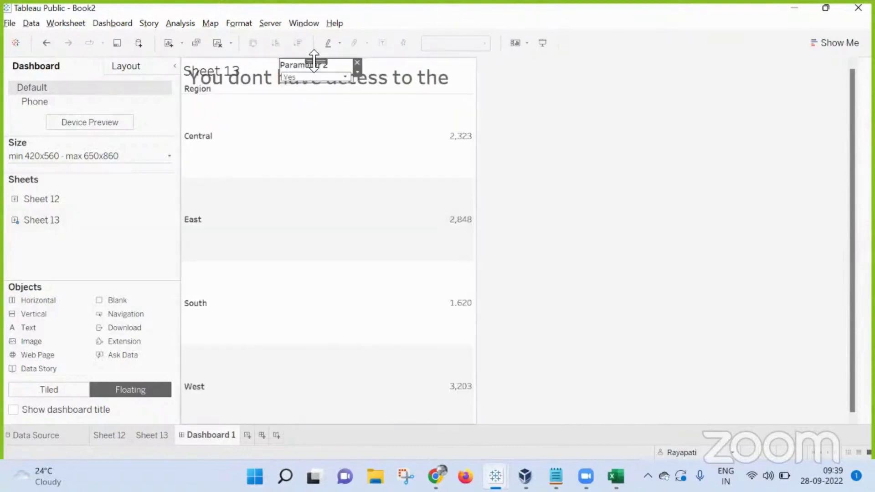
drag(314, 61, 458, 92)
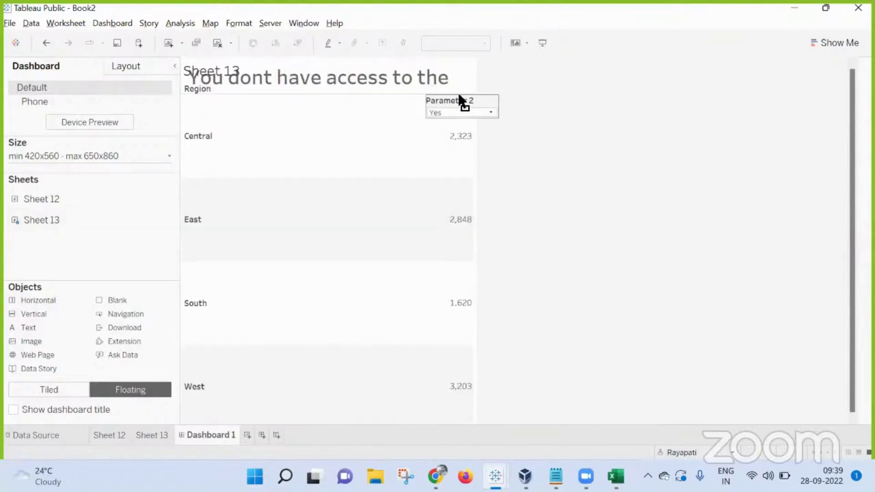
Hide the Sheet 13 title and open the worksheet shading colour choices
right_click(221, 73)
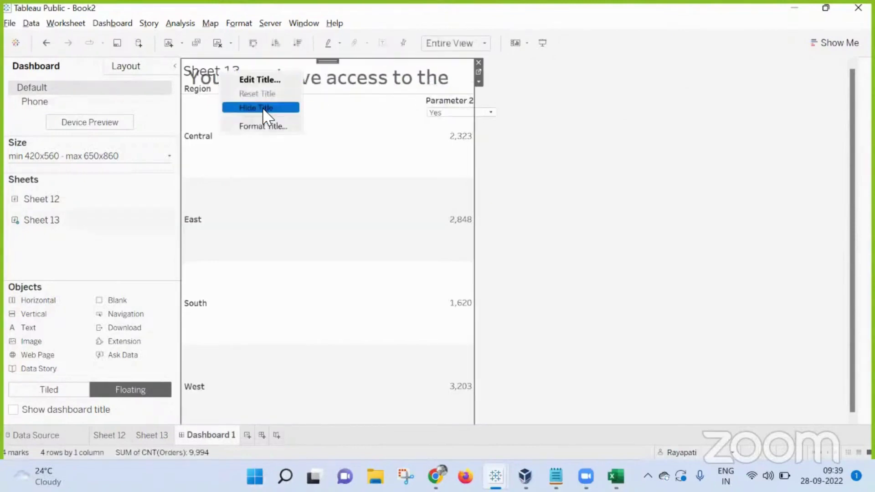
click(264, 108)
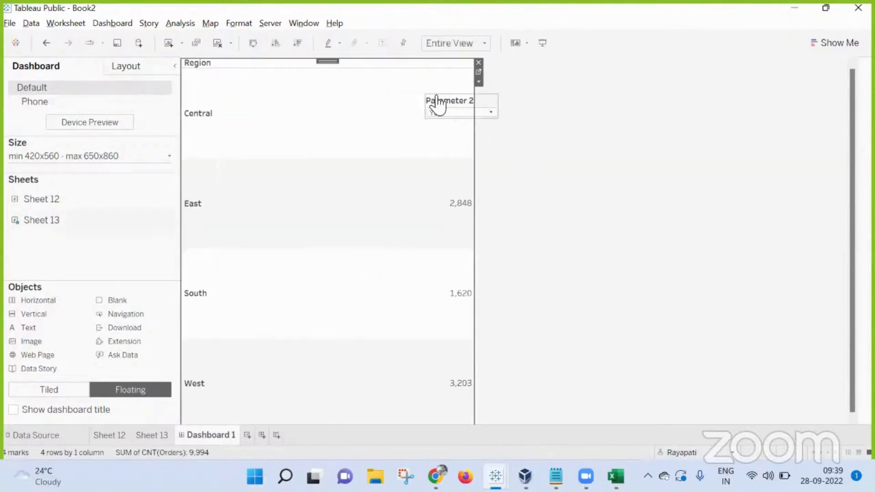
click(242, 24)
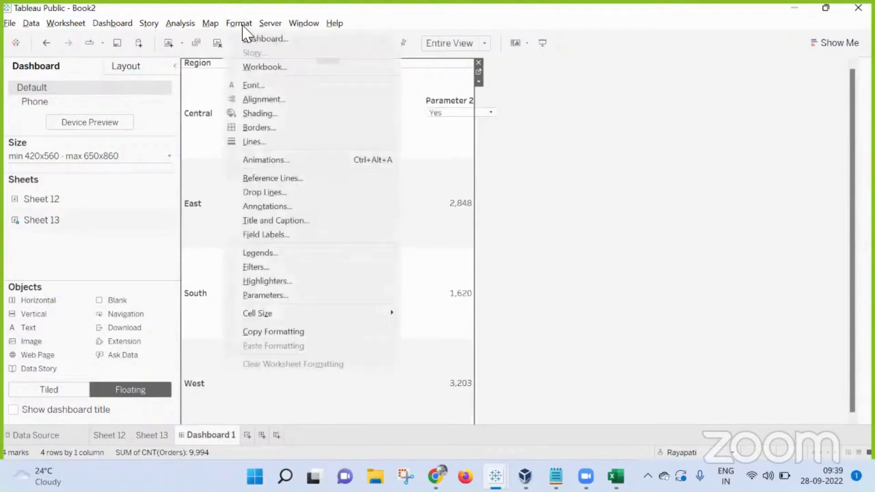
click(260, 111)
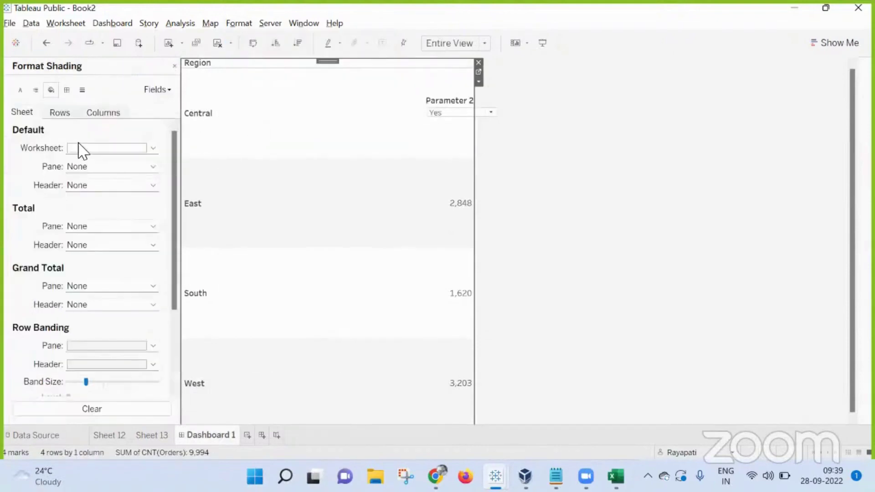
click(79, 147)
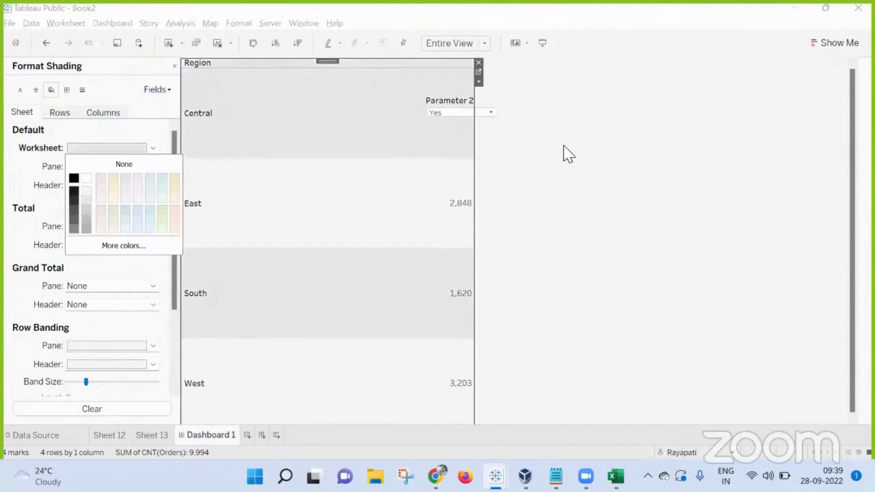
Move Parameter 2 above Central's count, then toggle it No and back to Yes
click(433, 111)
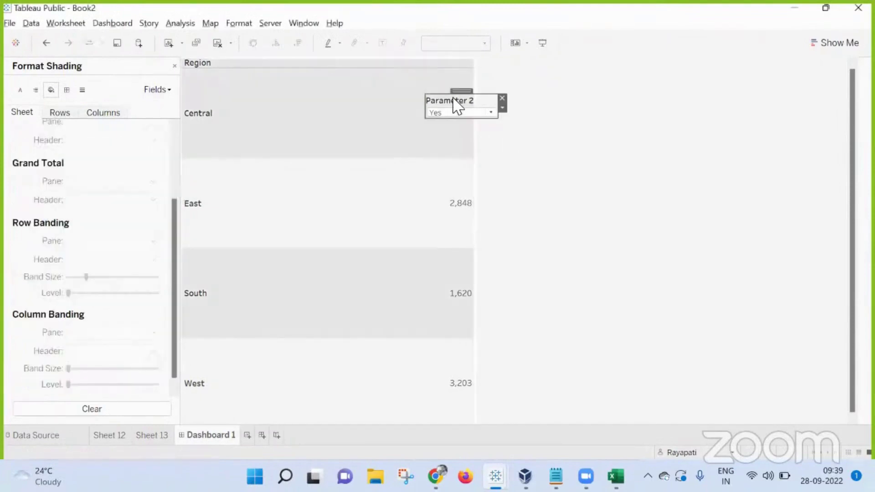
drag(461, 90, 461, 78)
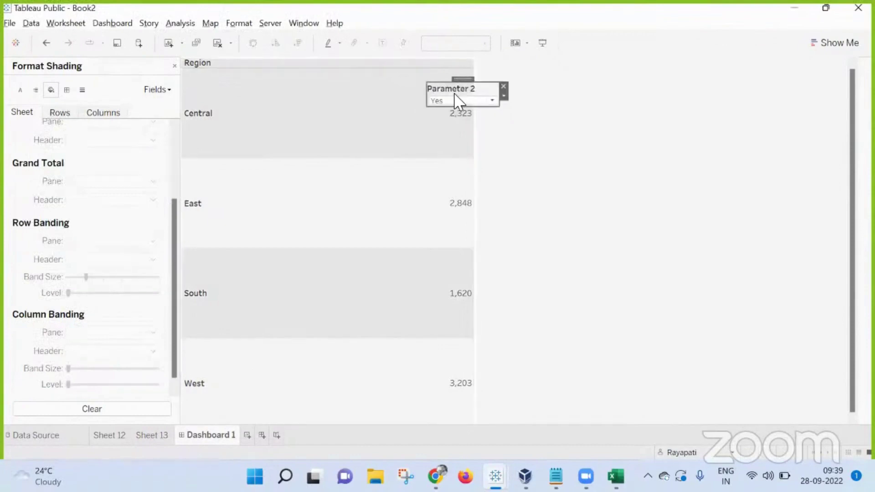
click(455, 97)
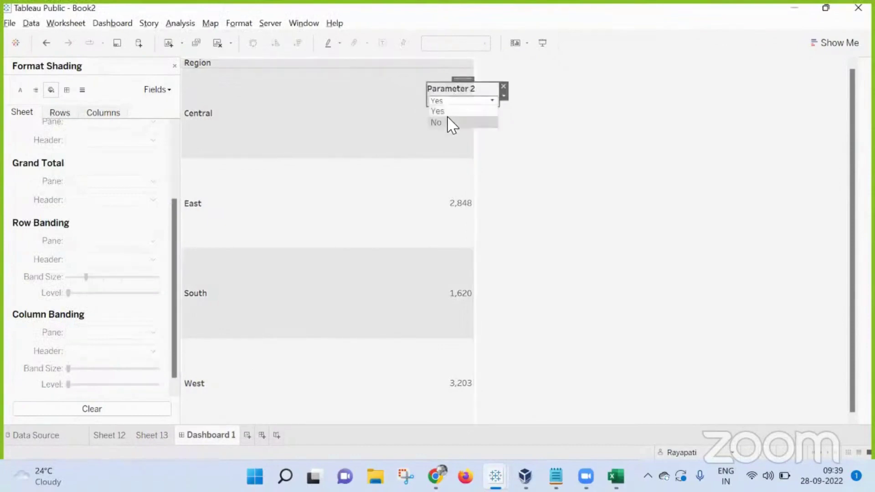
click(451, 123)
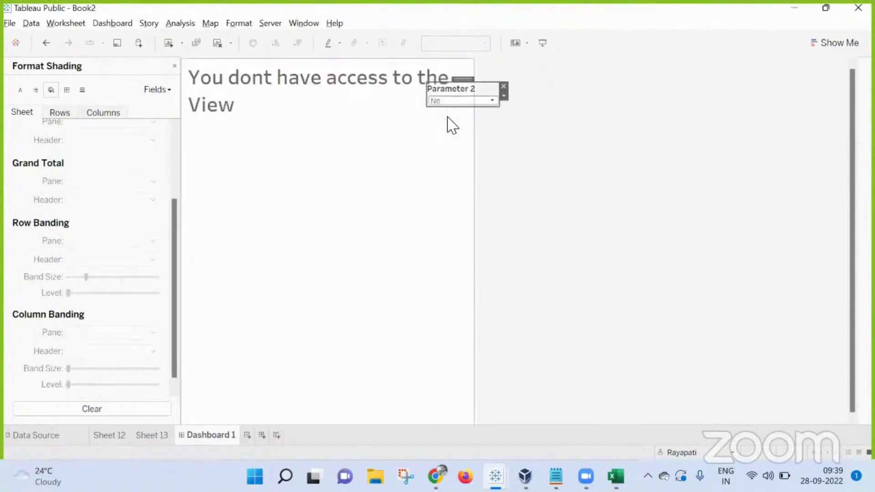
click(440, 104)
click(444, 112)
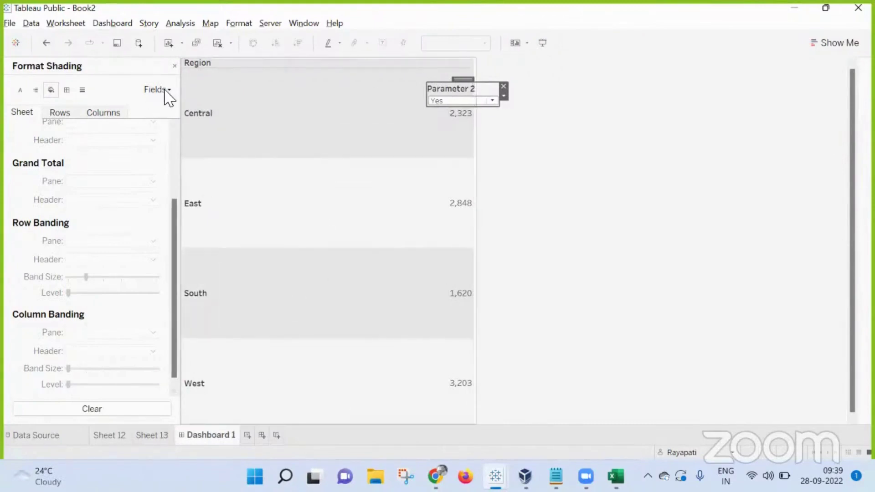
Make Dashboard 1 a Fixed size of 420 x 560 and show the preset size list
click(173, 65)
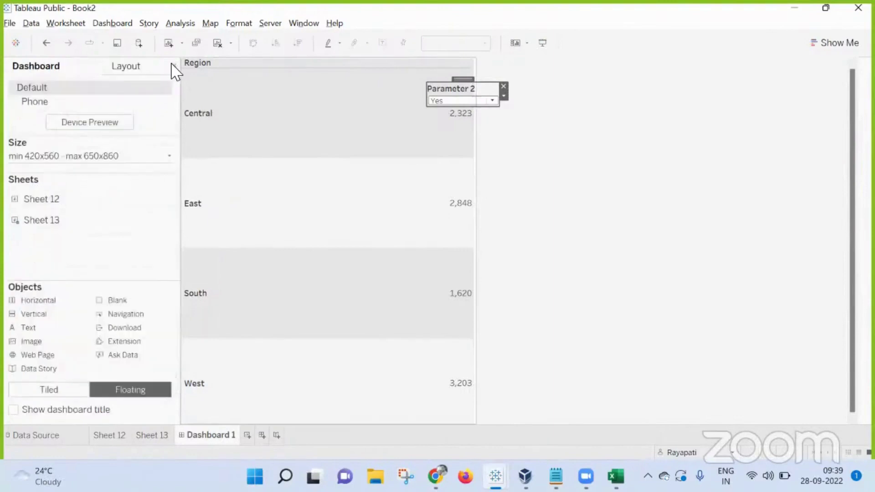
click(56, 159)
click(47, 177)
click(45, 189)
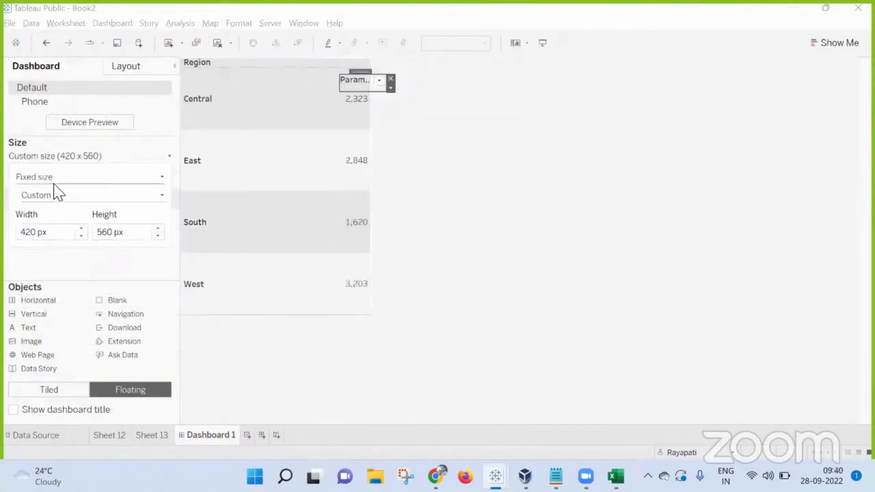
click(51, 179)
click(51, 183)
click(63, 197)
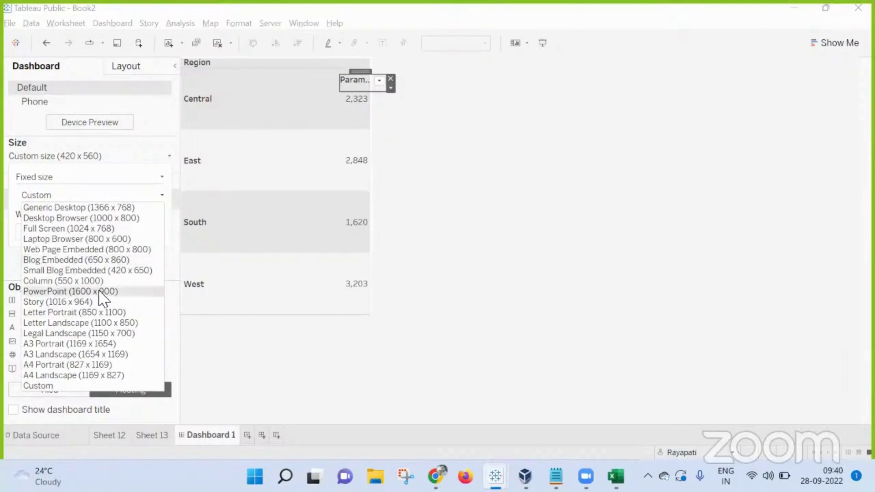
Set the dashboard to Story size (1016 x 964) and toggle Parameter 2, ending on No
click(55, 301)
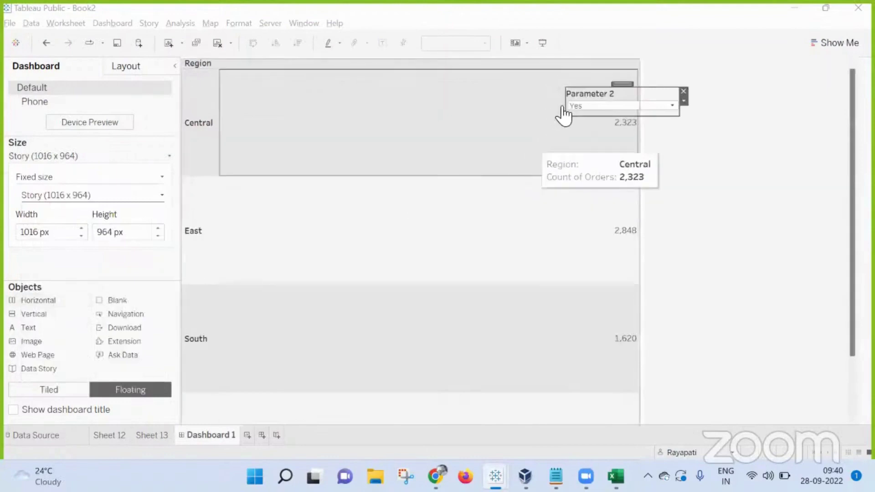
click(573, 106)
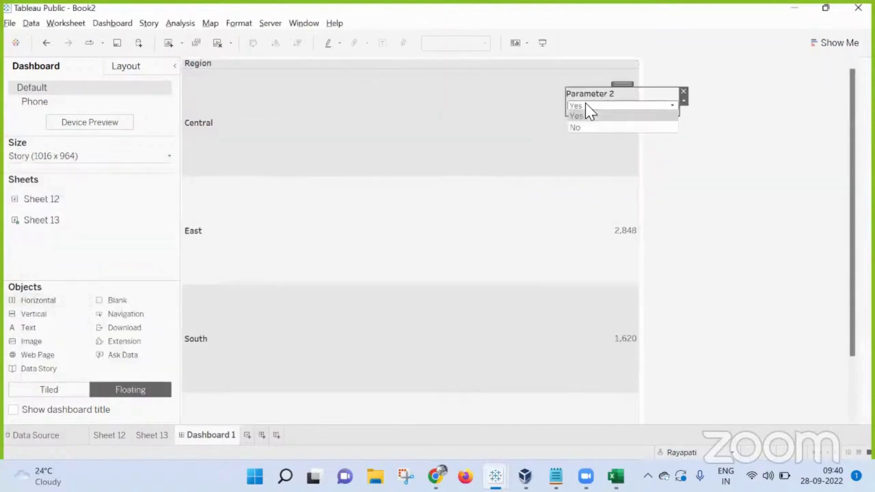
click(575, 127)
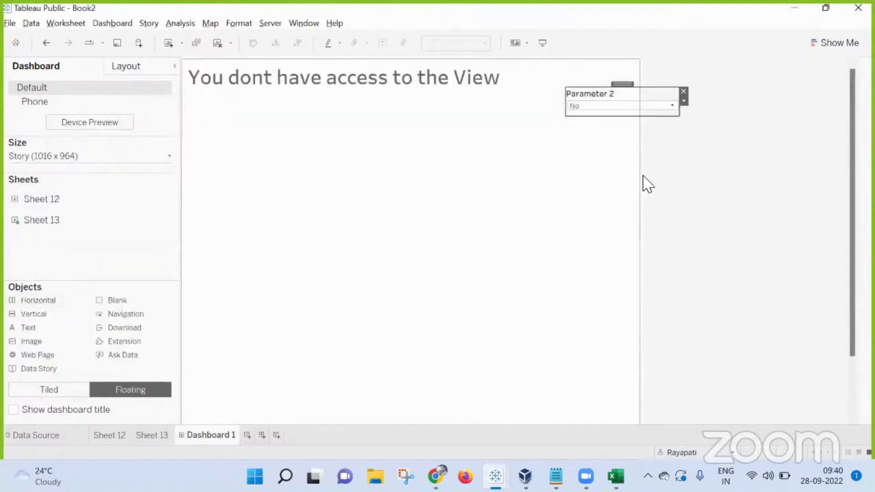
click(591, 110)
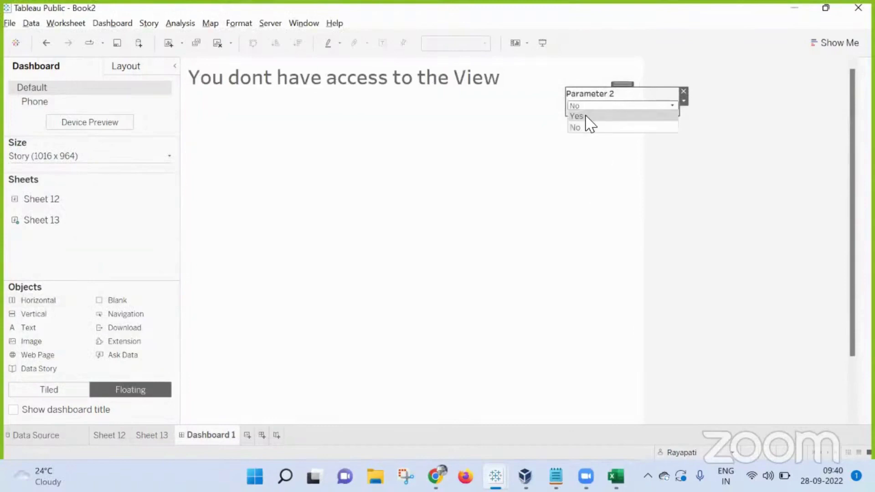
click(589, 120)
click(596, 107)
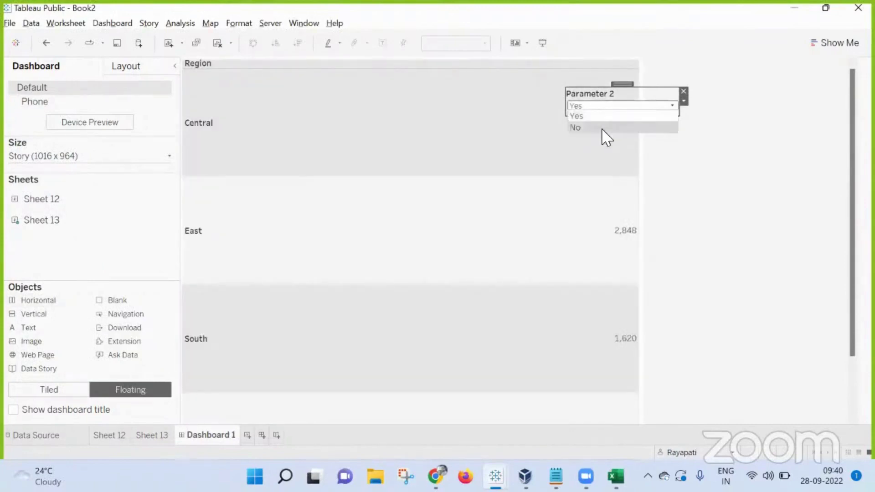
click(605, 137)
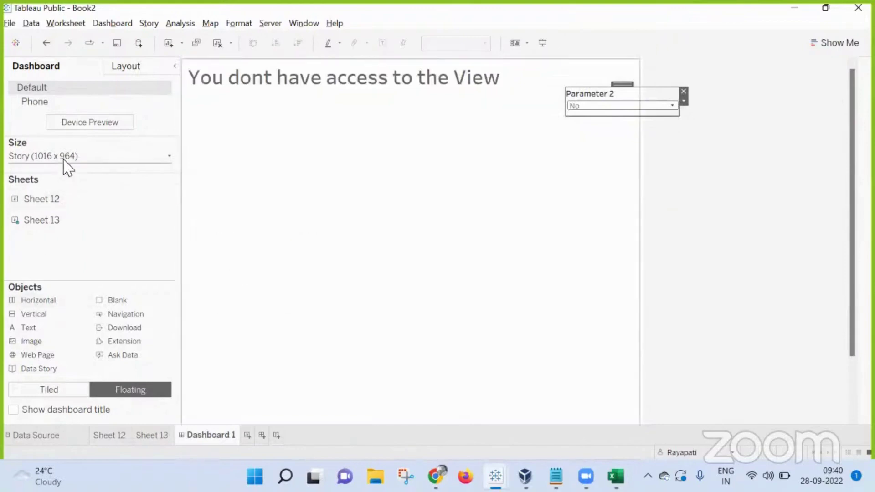
Change the dashboard's fixed size to the Laptop Browser preset, 800 x 600
click(42, 157)
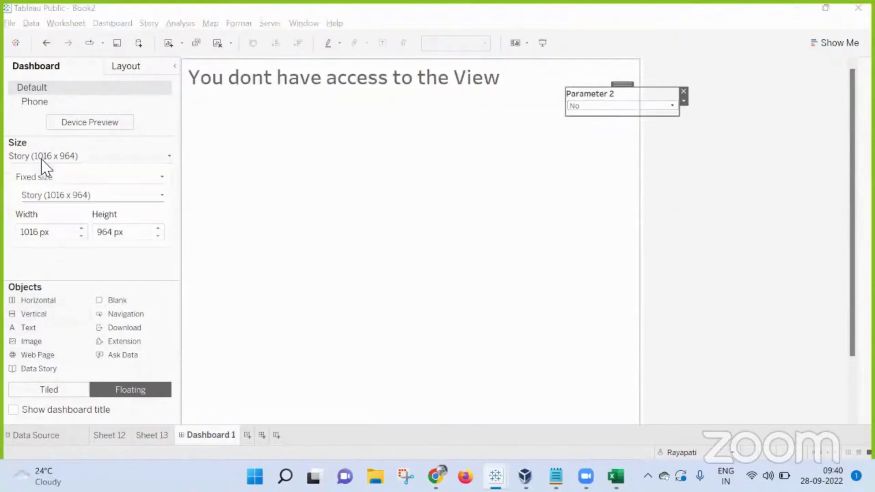
click(52, 195)
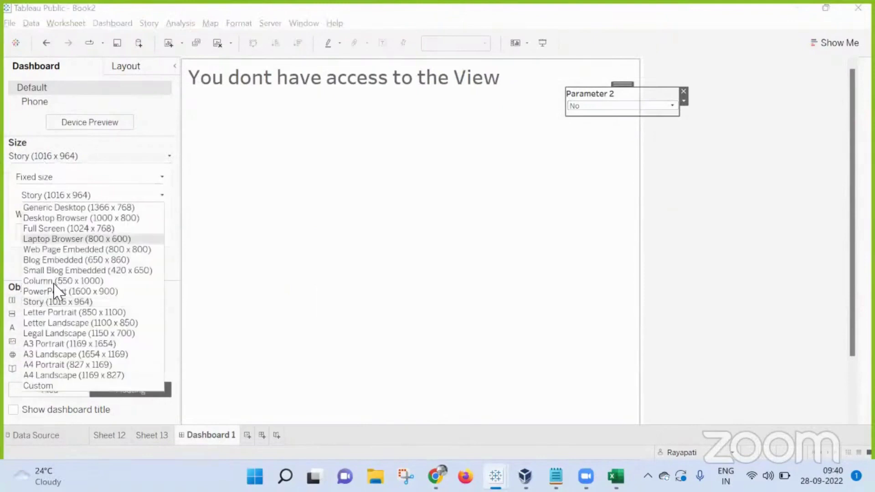
click(58, 238)
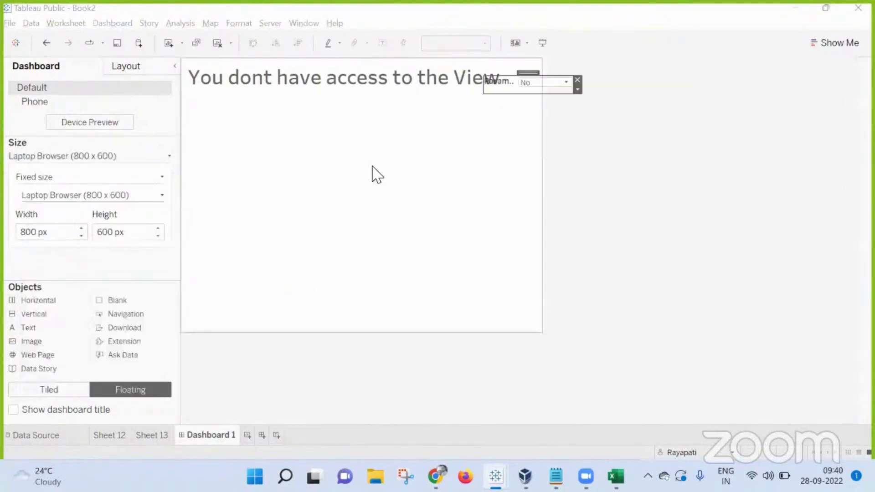
click(412, 179)
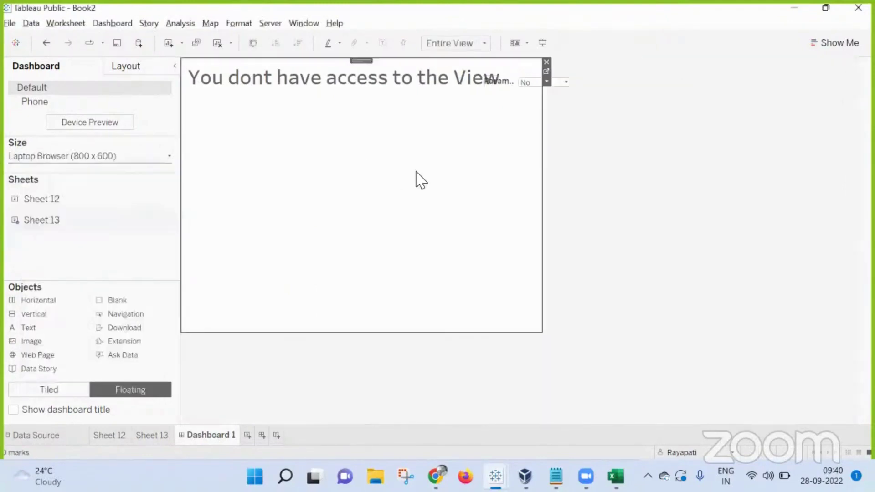
click(546, 72)
Switch Parameter 2 between Yes and No, ending on Yes so the Region table shows
click(223, 444)
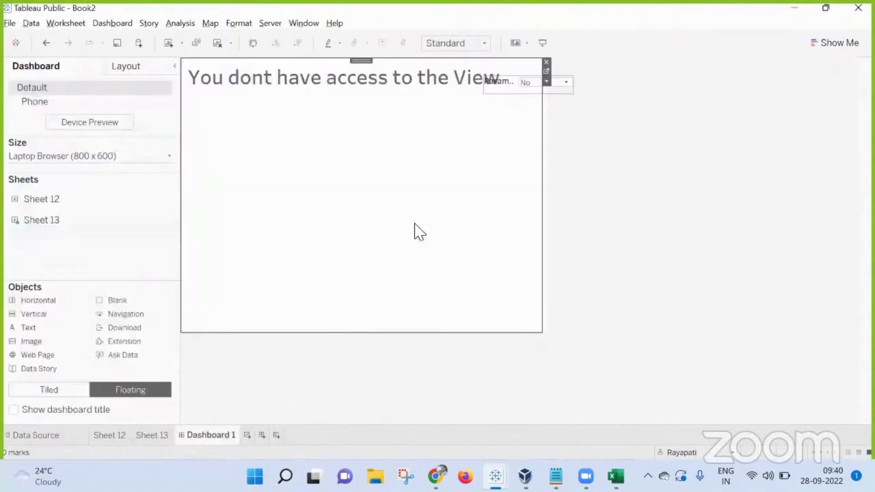
click(527, 89)
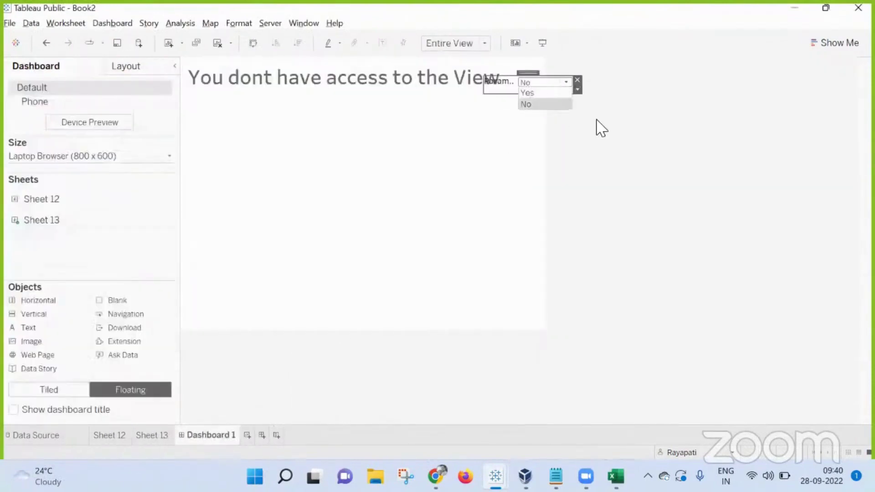
click(546, 93)
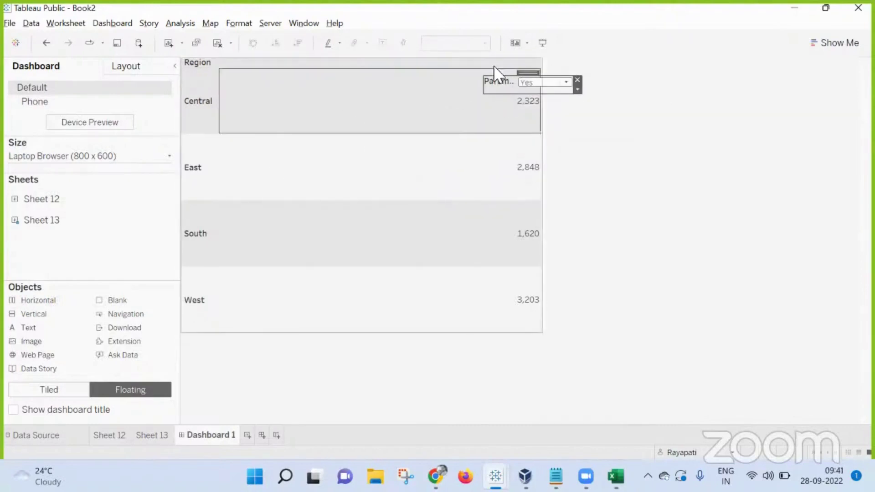
click(549, 83)
click(538, 103)
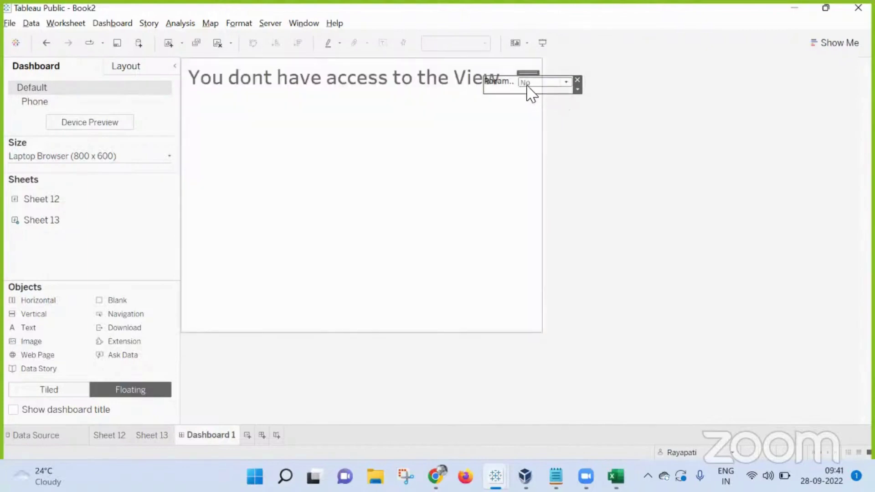
click(527, 86)
click(530, 93)
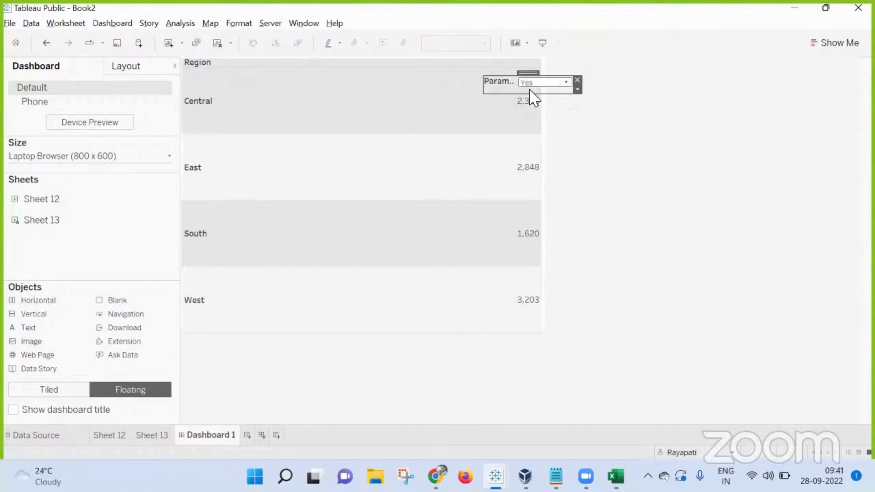
click(180, 23)
click(387, 380)
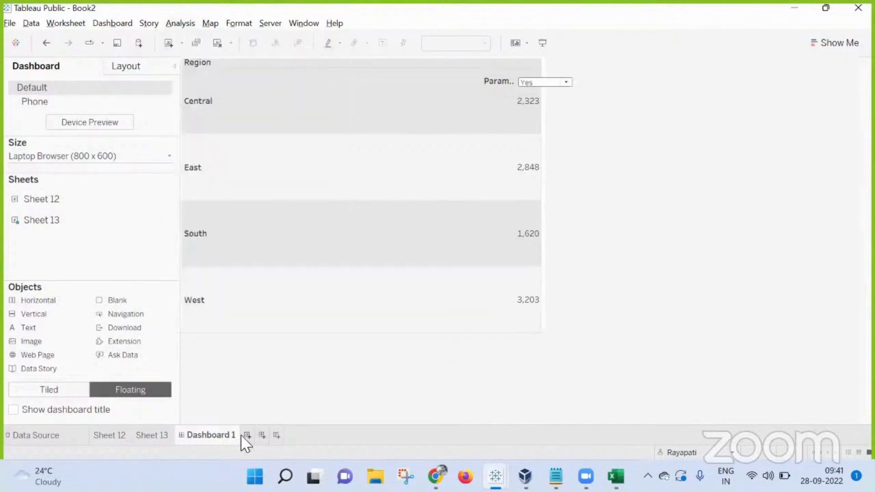
Add blank Sheet 14 and start a calculated field: If Accesslevel = 'Admin' Then True End
click(242, 435)
click(189, 23)
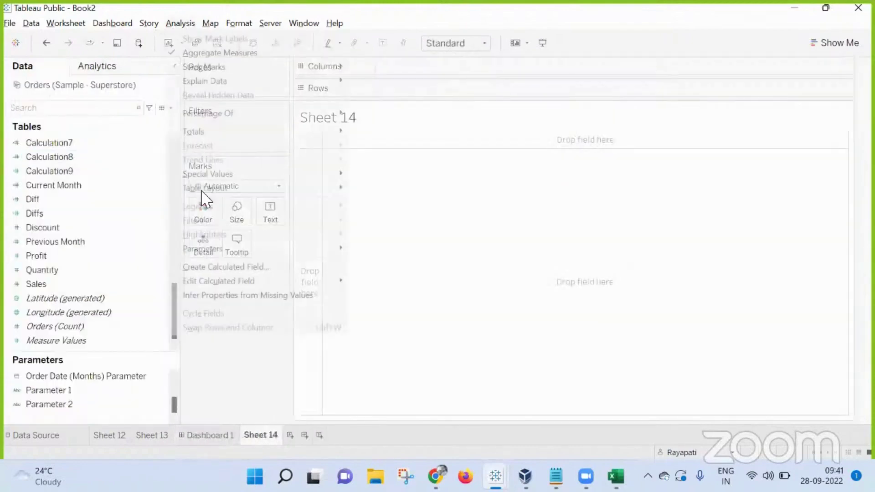
click(210, 267)
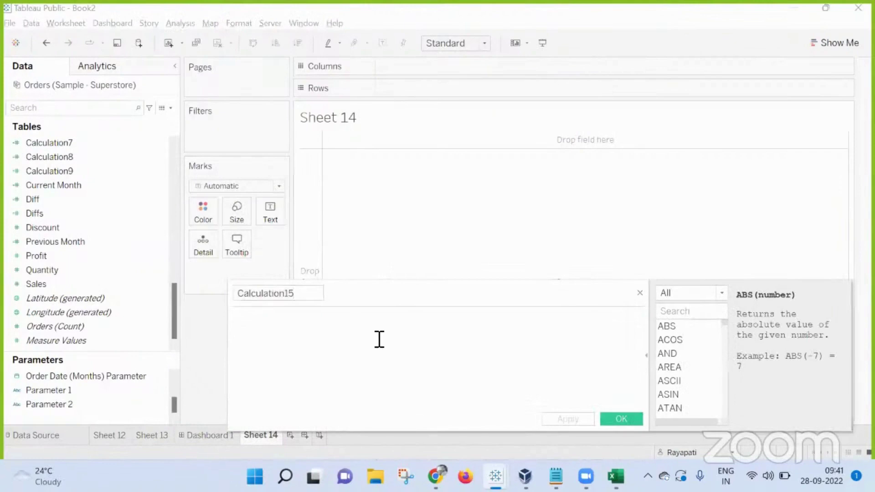
text(If)
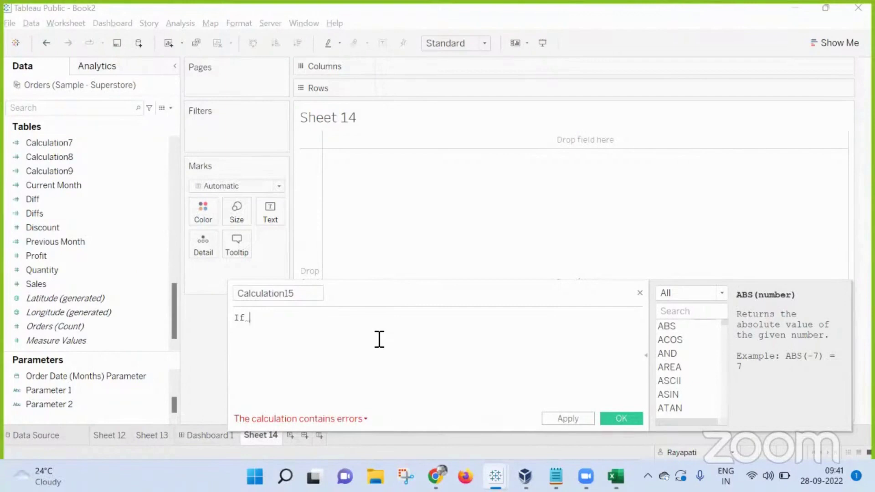
text(Accesslevel =)
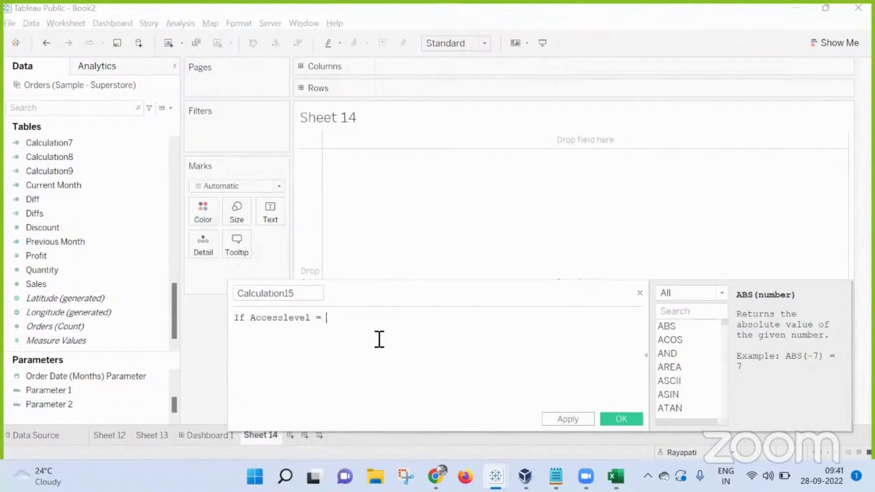
text( 'Admin' Then Tru)
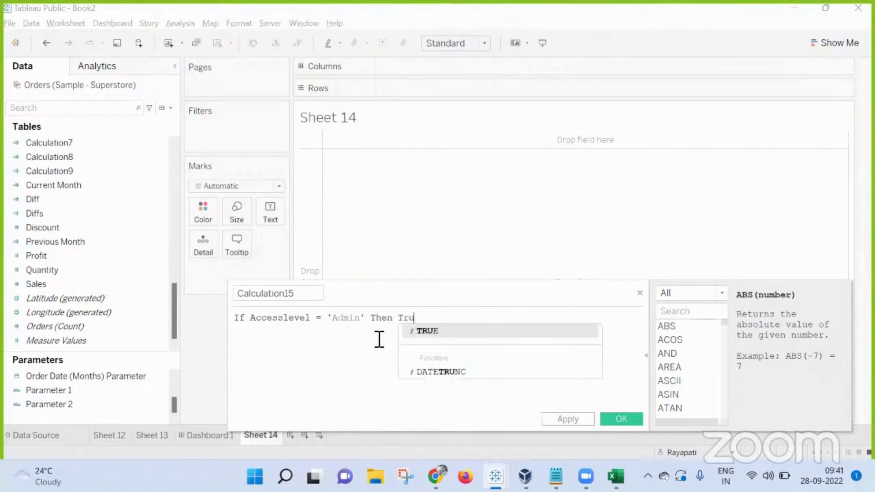
text(e End)
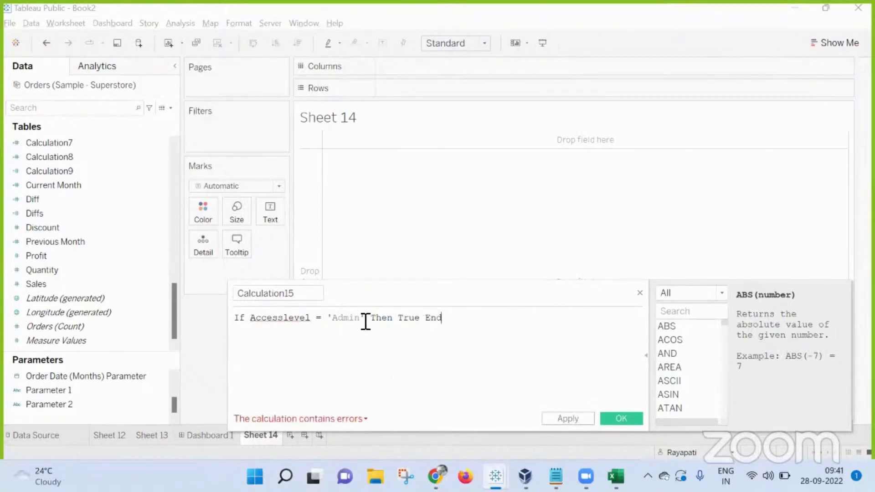
Extend the condition with 'and USERNAME() = username', then close the unfinished calculation editor
click(367, 319)
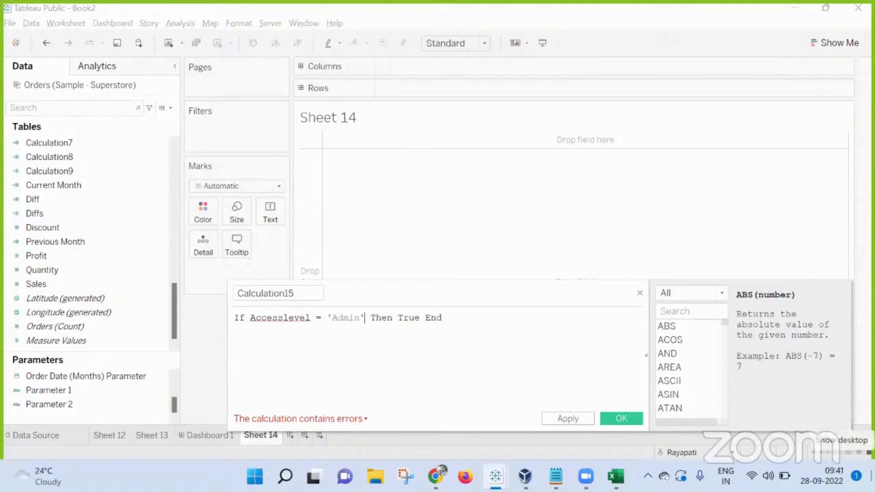
text(and  )
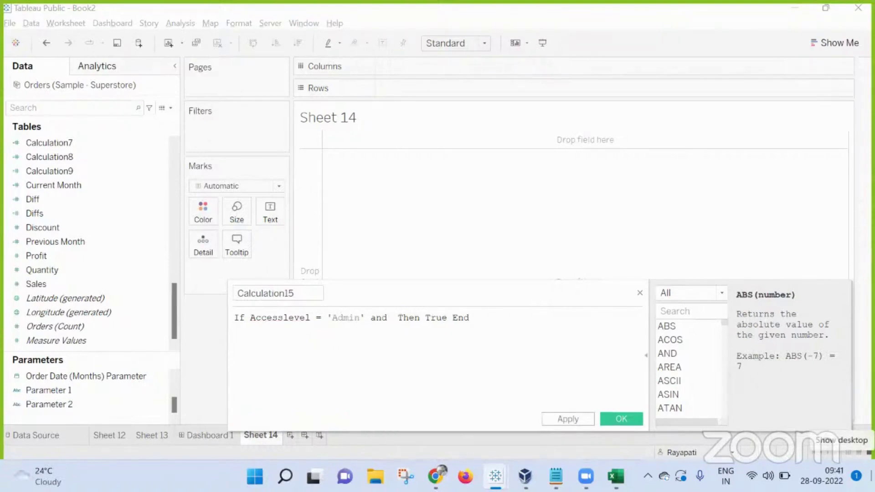
text(User)
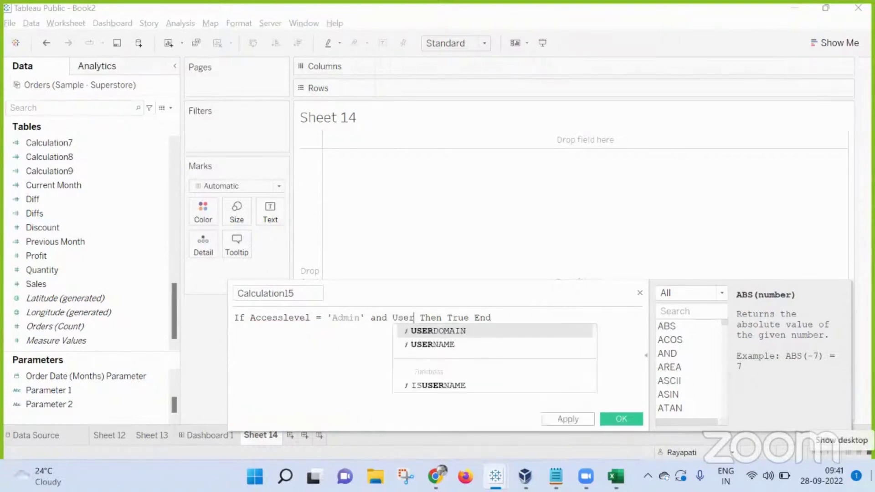
key(Down)
key(Return)
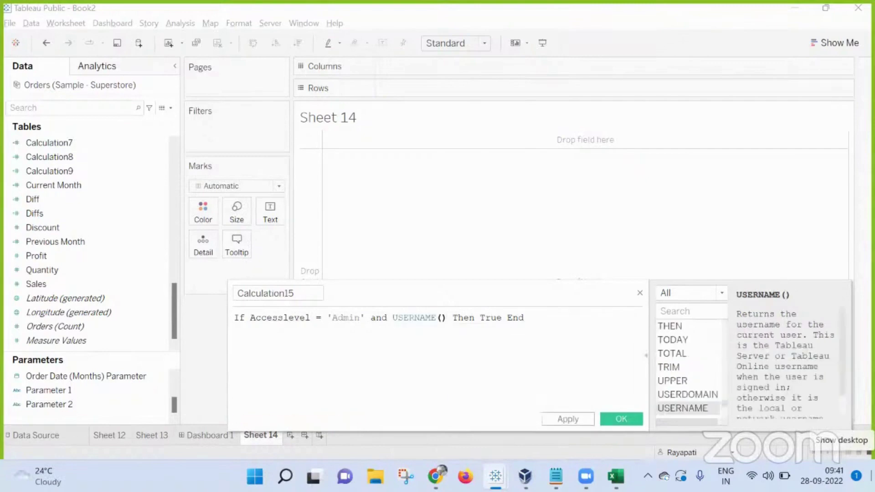
text(=  )
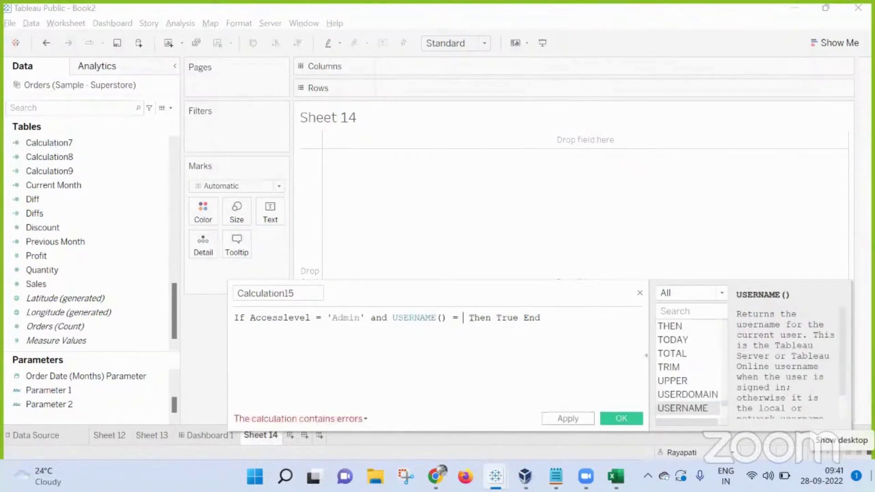
text(username)
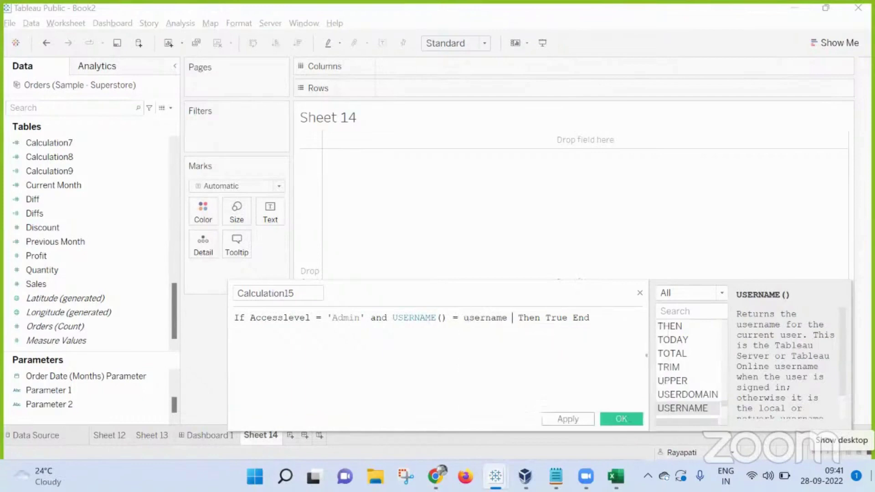
key(BackSpace)
text(Col)
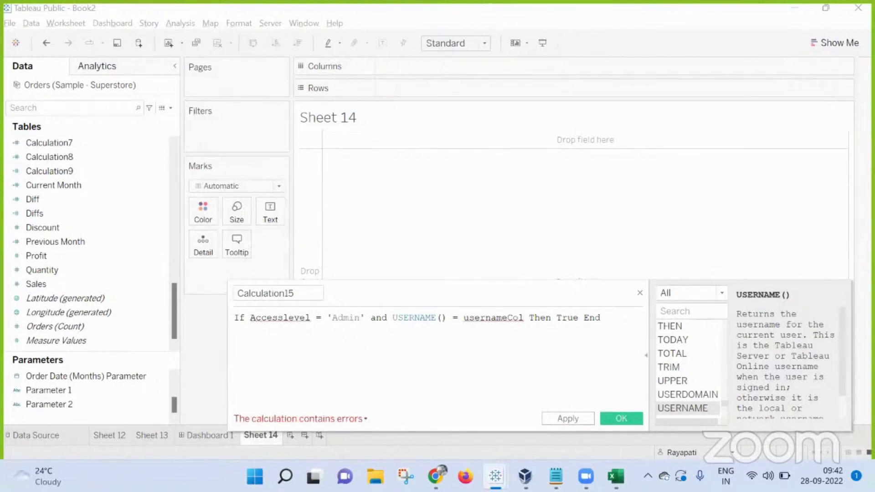
click(640, 293)
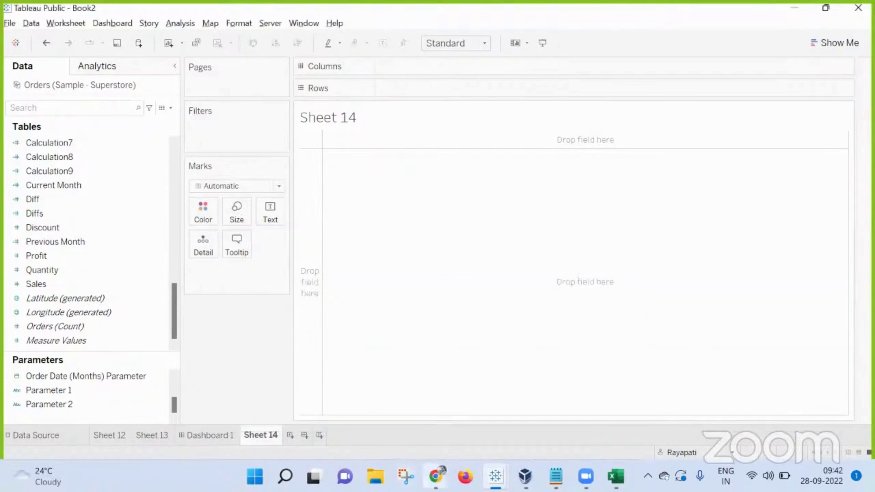